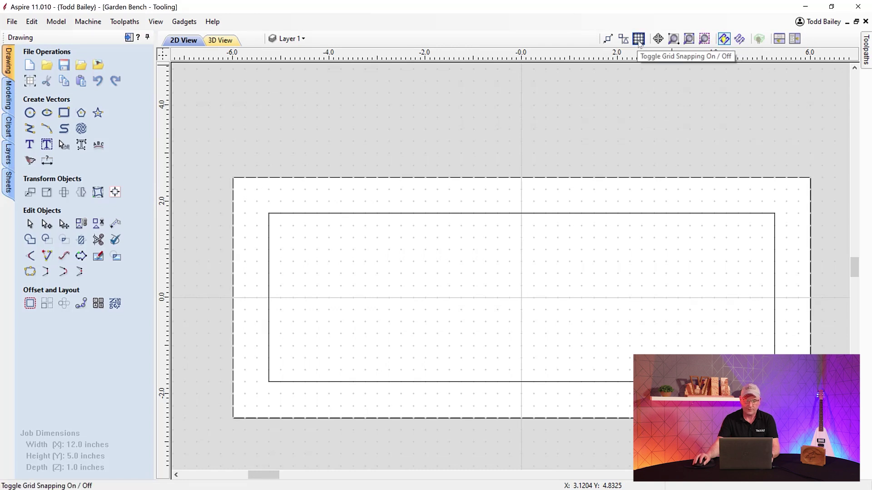
Check the grid spacing in the snapping options.
click(31, 21)
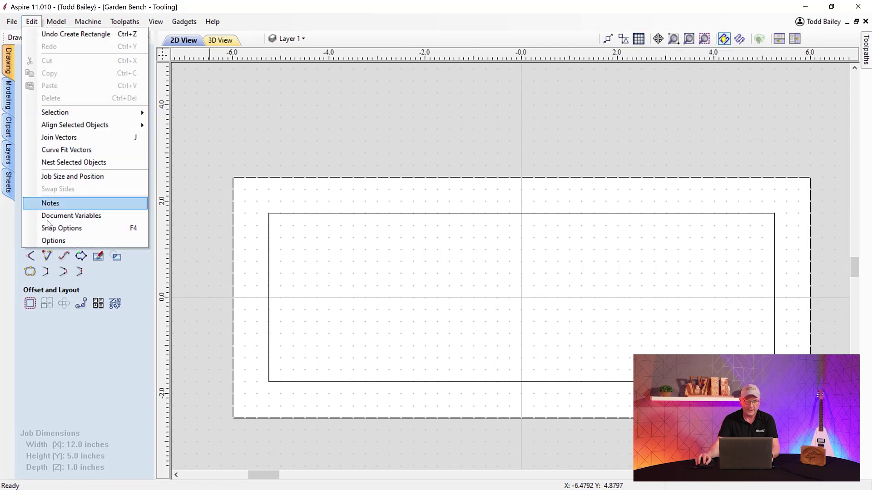
click(68, 228)
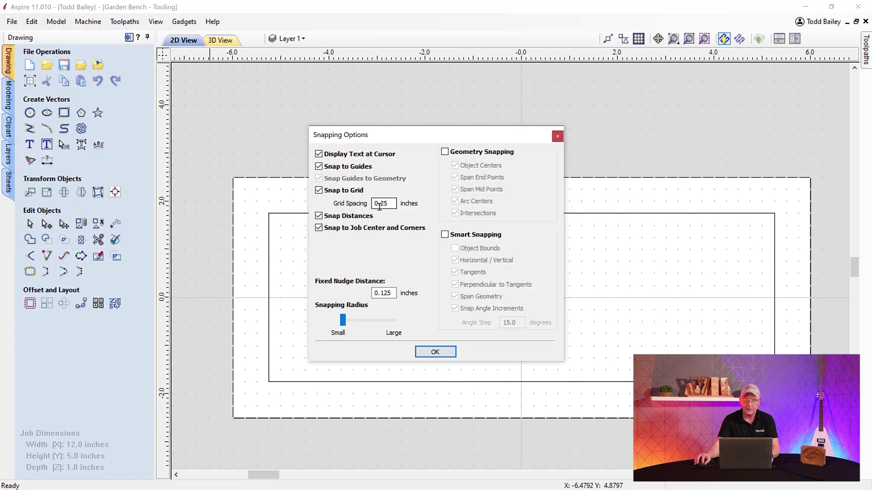
click(446, 354)
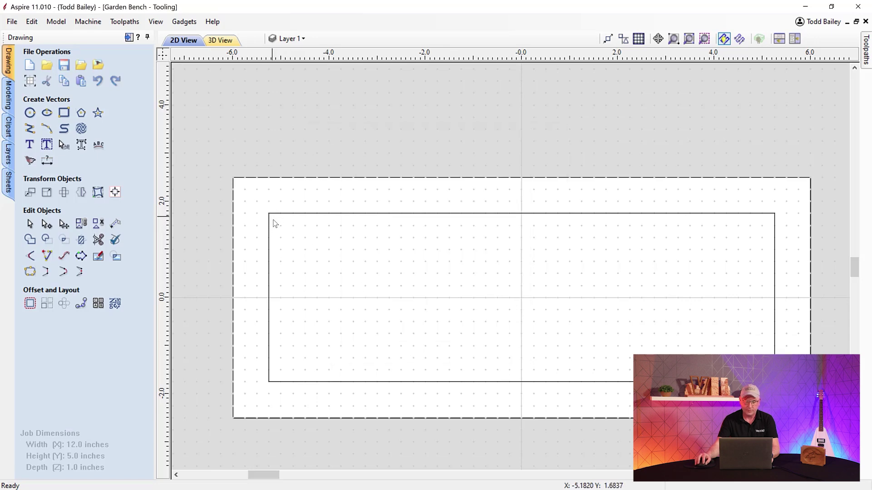
Insert nodes 0.75 inch from the rectangle's upper-left corner on both edges and move the corner node inward to X -4.5, Y 1.0.
scroll(268, 227, up, 2)
scroll(268, 227, up, 1)
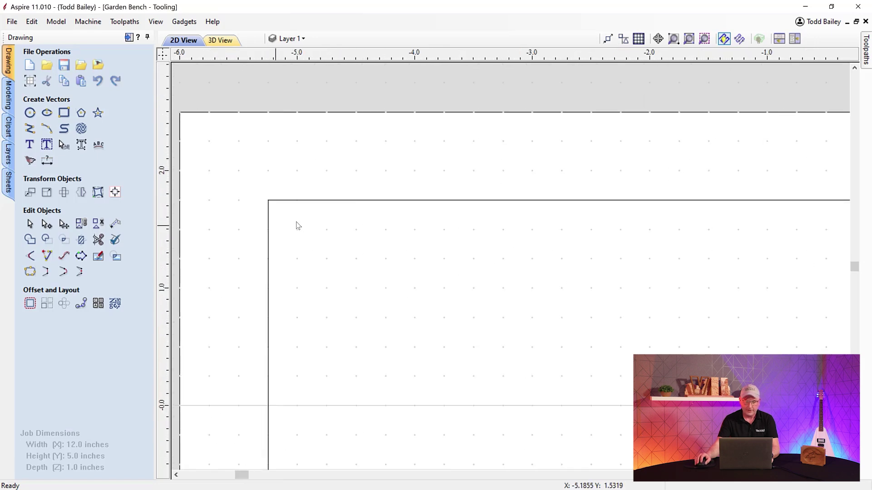
click(270, 224)
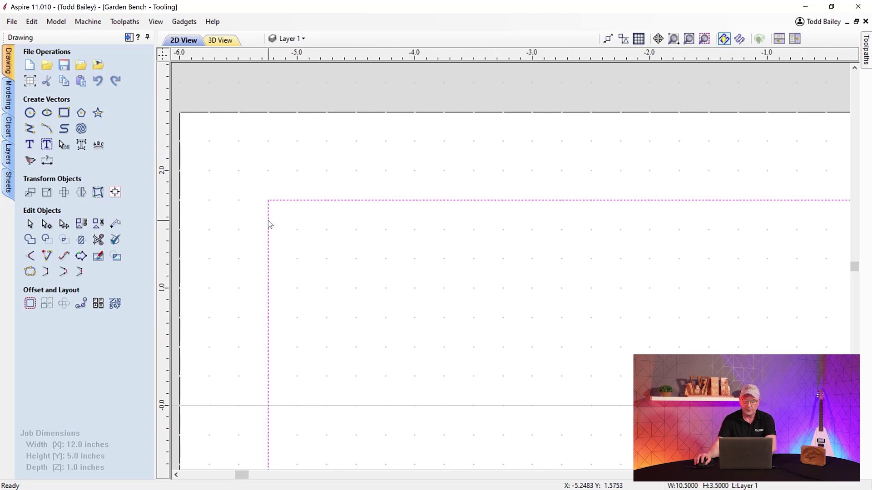
key(n)
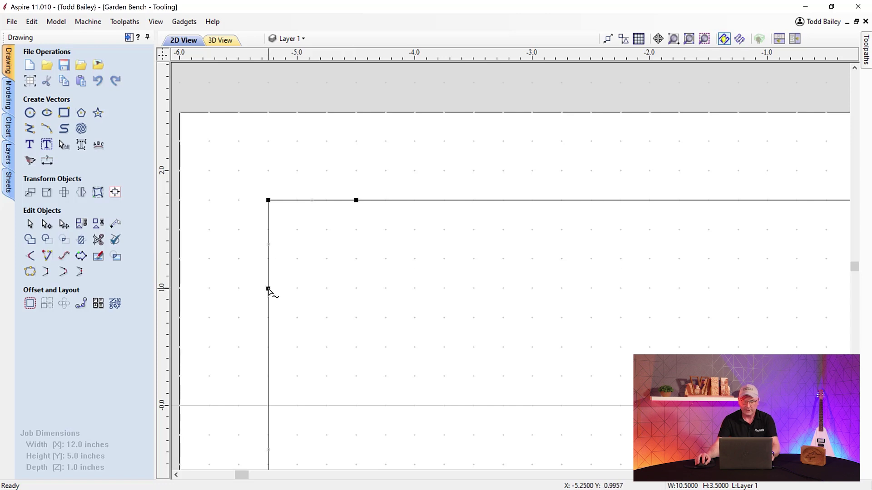
drag(269, 201, 355, 288)
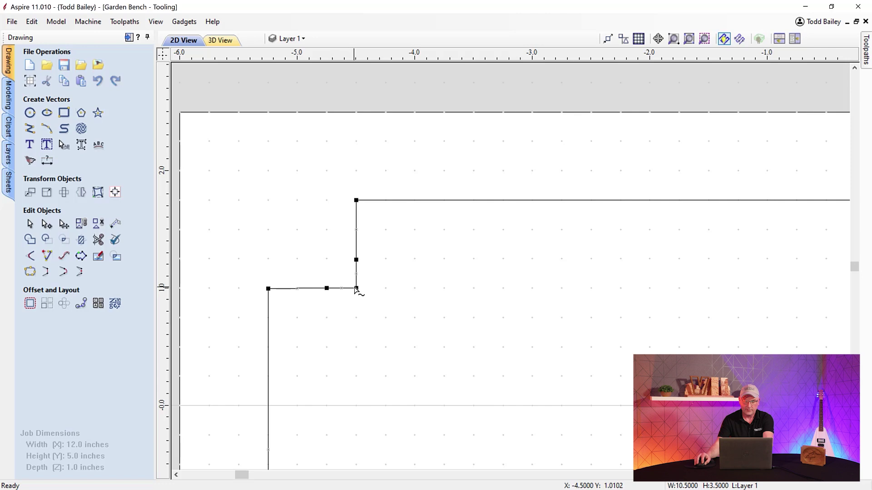
Reshape the notch into a crossing 0.25-inch square loop by moving its inner node to X -5.0, Y 1.5 and adding two more corner nodes.
drag(356, 287, 299, 232)
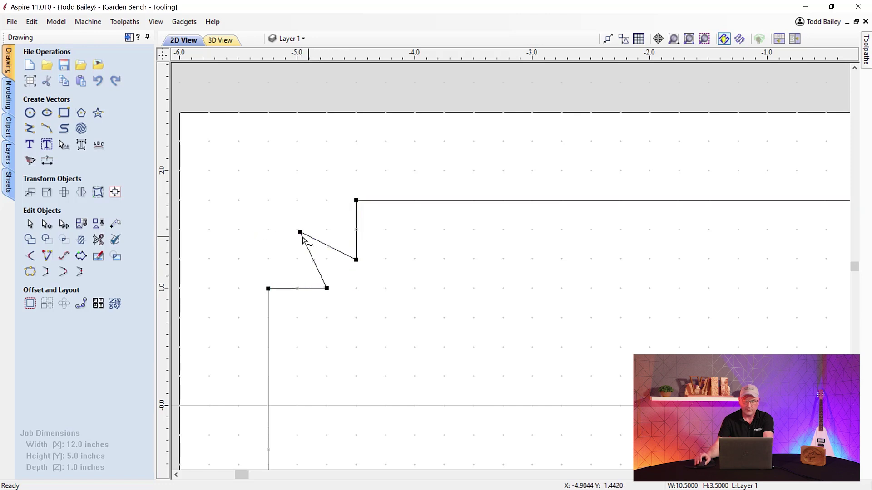
scroll(300, 234, up, 2)
drag(298, 227, 291, 223)
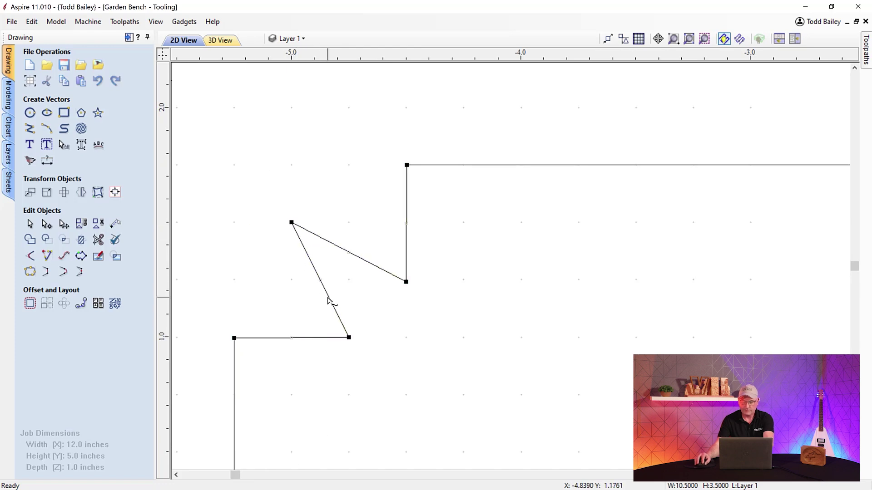
drag(338, 269, 349, 222)
mouse_move(364, 261)
mouse_down()
mouse_move(349, 272)
mouse_move(291, 280)
mouse_up()
Snap the slightly misaligned notch nodes to the grid at X -4.5, Y 1.25 and X -5.25, Y 1.0.
scroll(300, 288, up, 4)
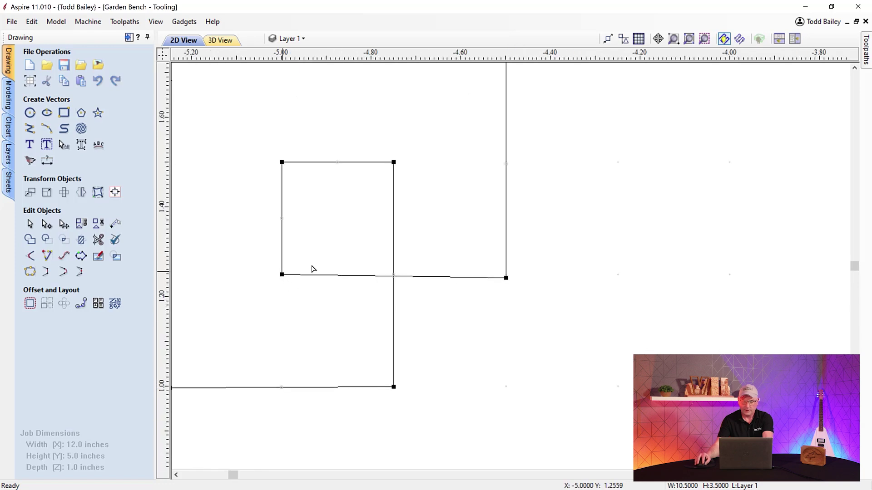
drag(506, 278, 506, 275)
scroll(318, 343, down, 4)
scroll(248, 353, up, 5)
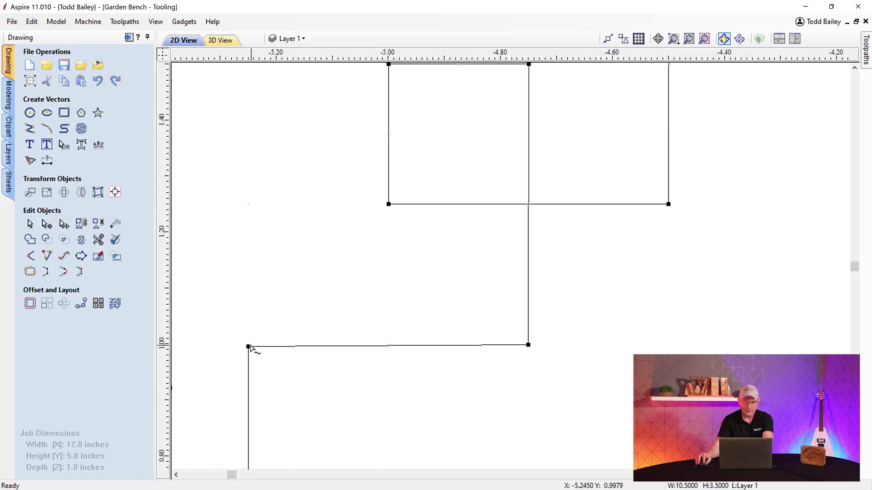
drag(249, 346, 248, 345)
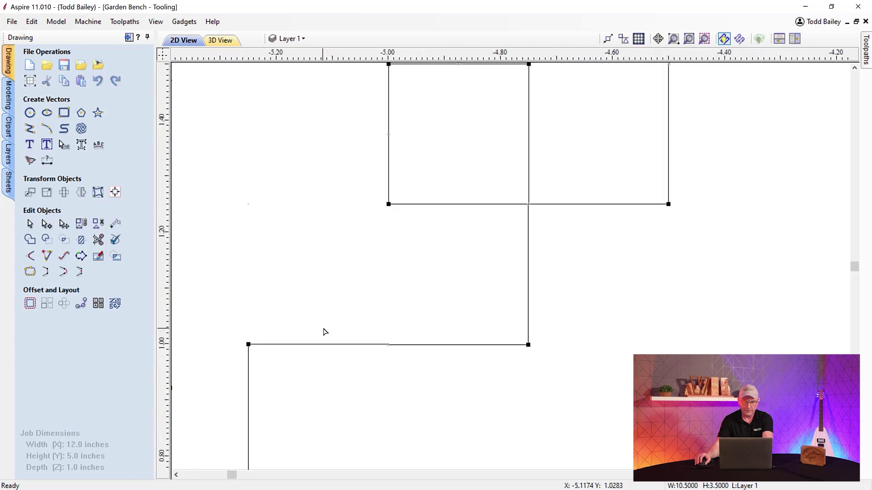
scroll(355, 325, down, 4)
scroll(481, 239, up, 1)
scroll(459, 249, down, 5)
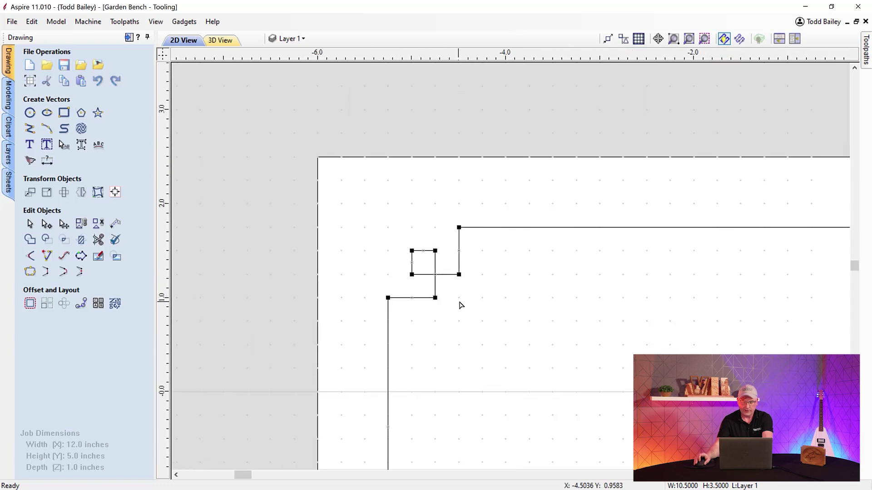
Cut the outline on its top edge near X -3.55 and left edge at Y 0.25, and delete everything except the corner detail.
scroll(522, 377, up, 3)
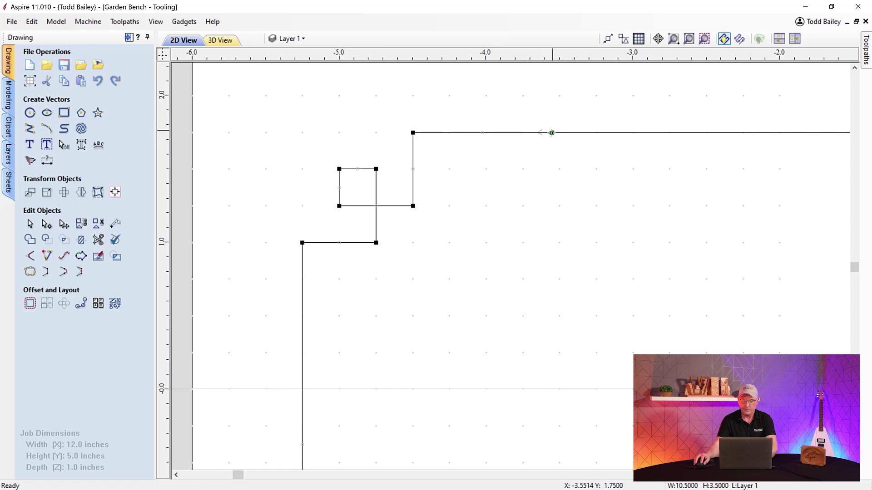
key(c)
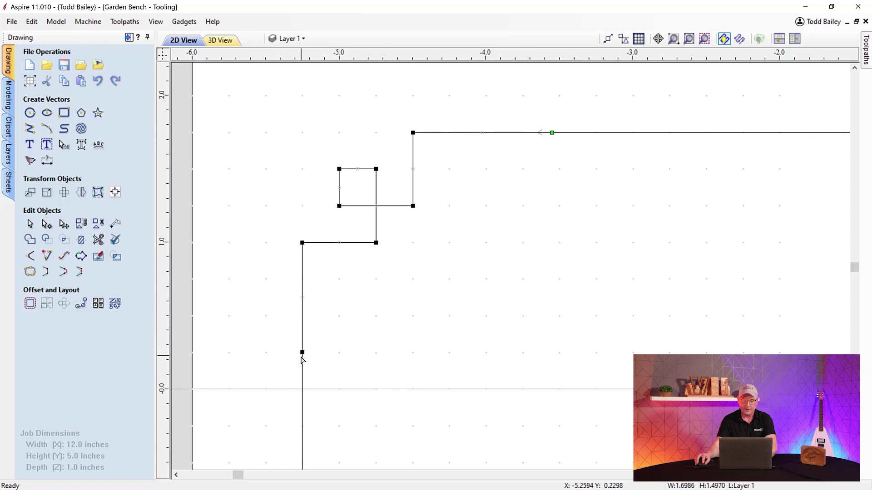
click(303, 373)
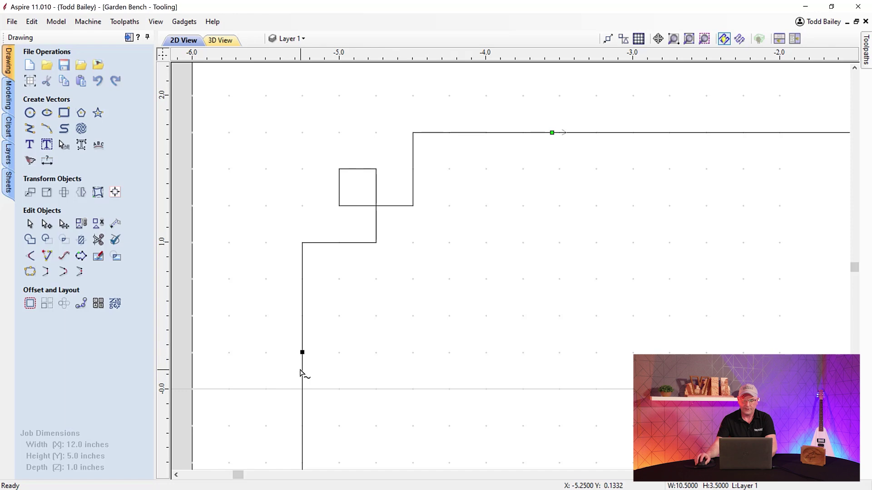
scroll(304, 377, down, 5)
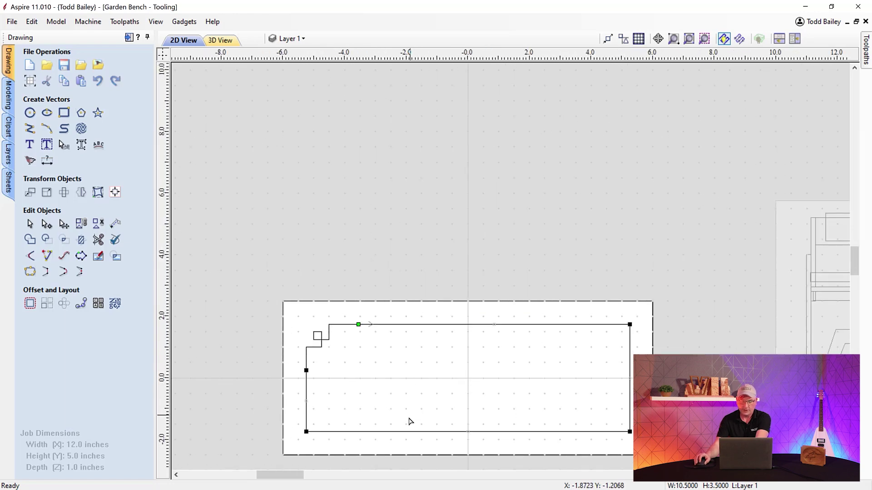
scroll(408, 421, up, 1)
key(Delete)
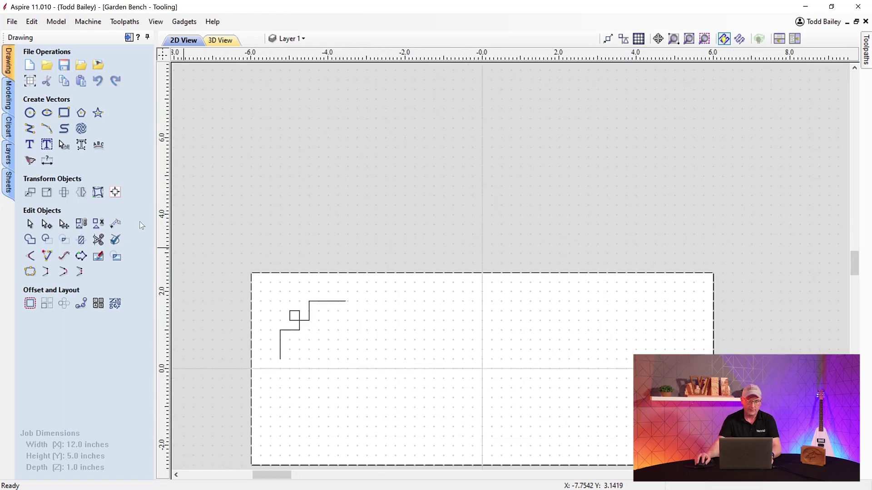
Mirror a copy of the corner detail horizontally about the job centre, and mirror copies of both details vertically to fill all four corners.
click(280, 341)
drag(855, 263, 855, 269)
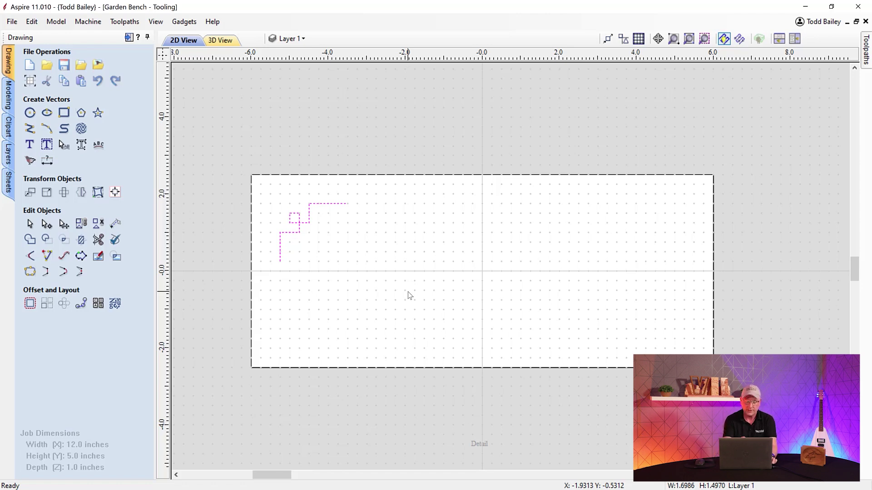
key(m)
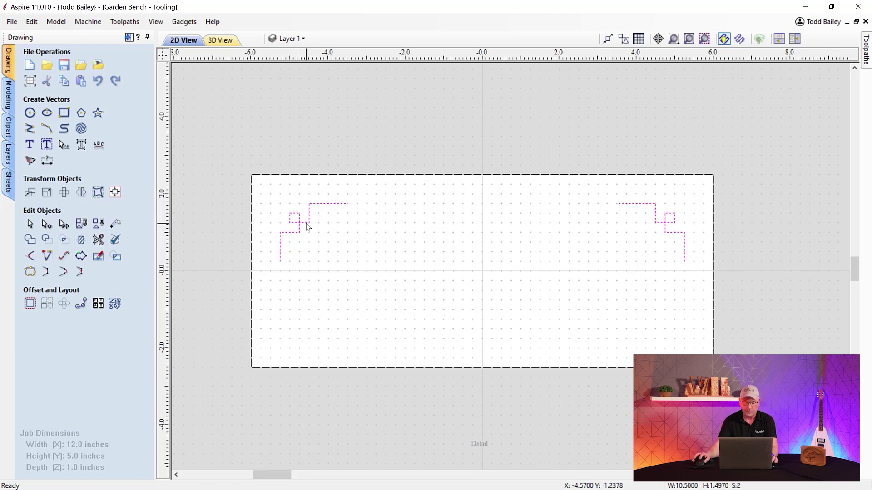
key(m)
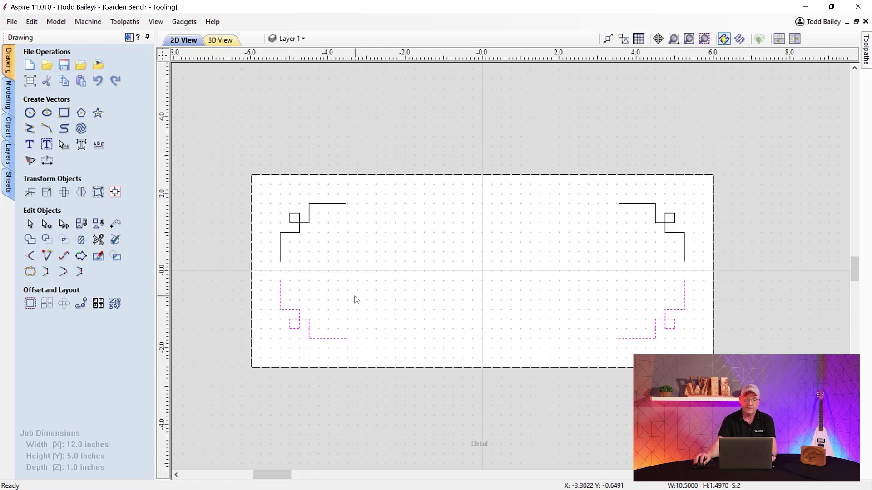
click(358, 250)
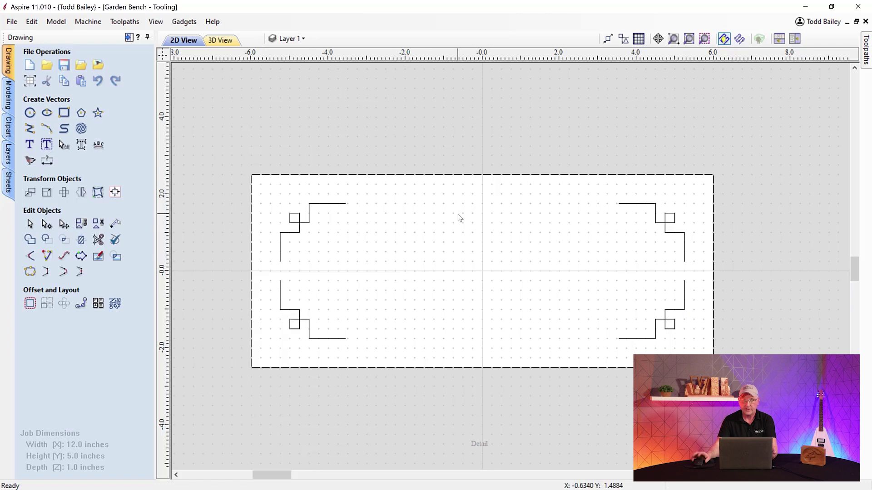
Join the four corner details with straight lines into one closed border outline.
click(309, 225)
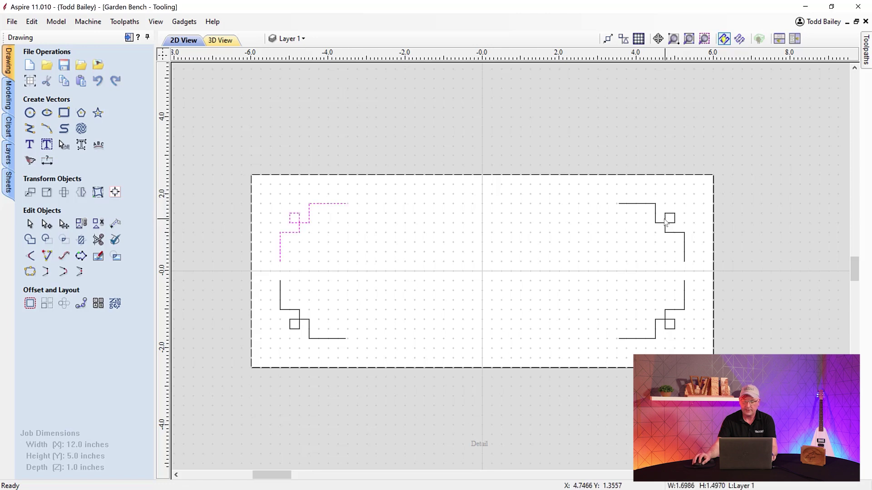
click(79, 272)
shift+click(280, 293)
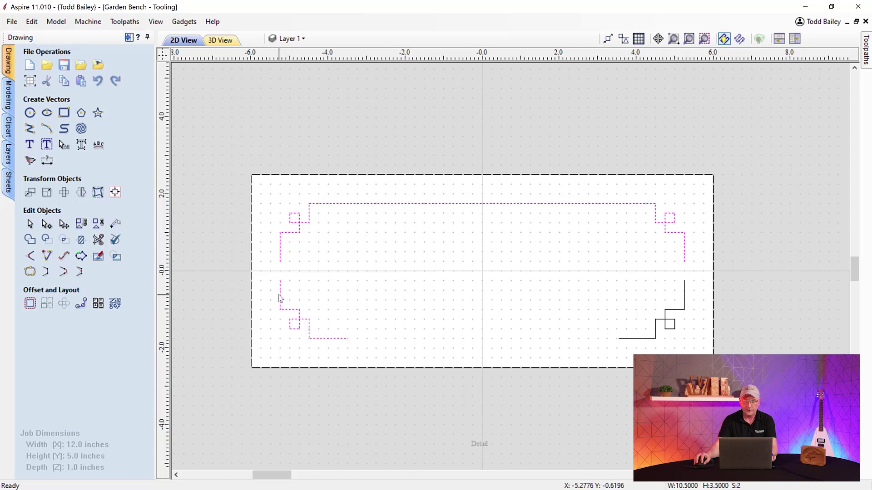
click(80, 273)
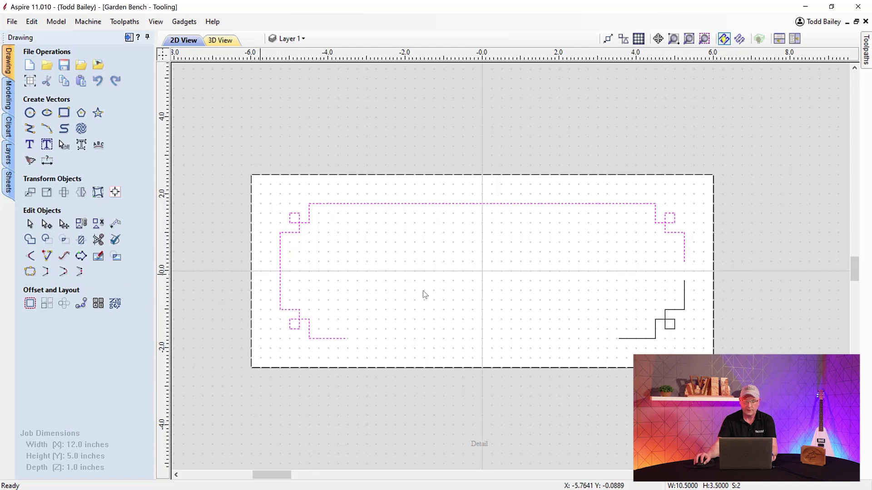
shift+click(657, 338)
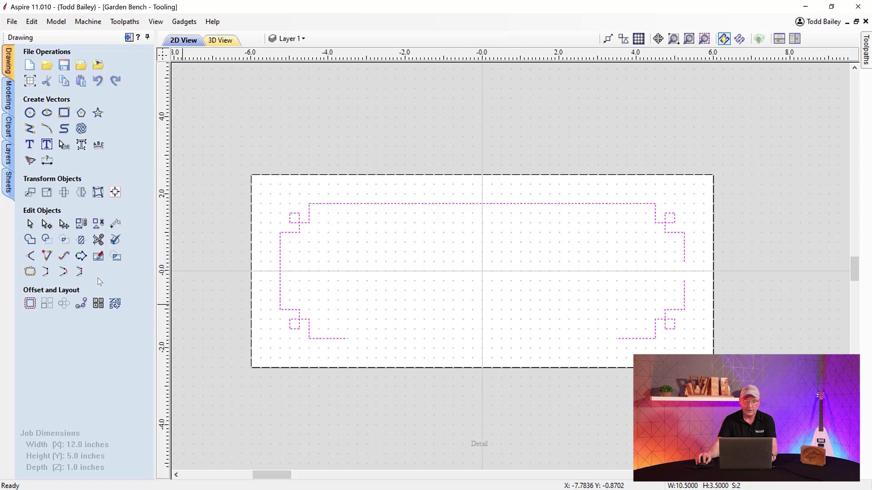
click(81, 272)
click(81, 275)
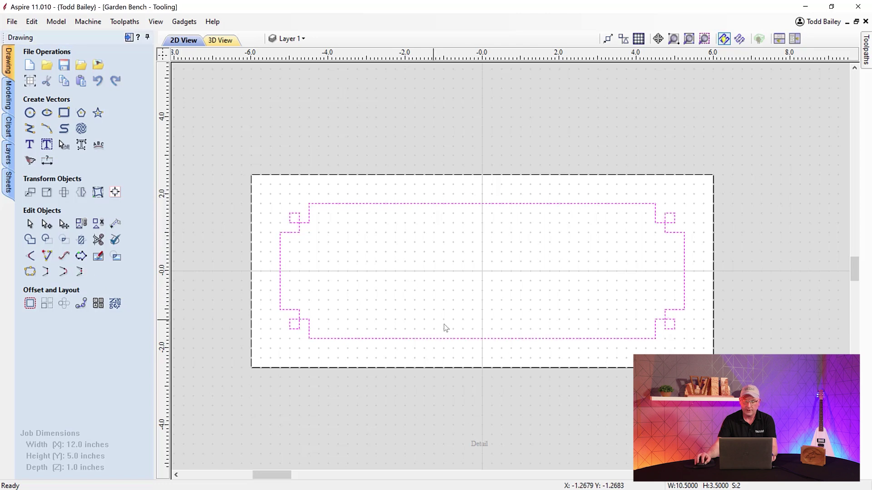
click(372, 297)
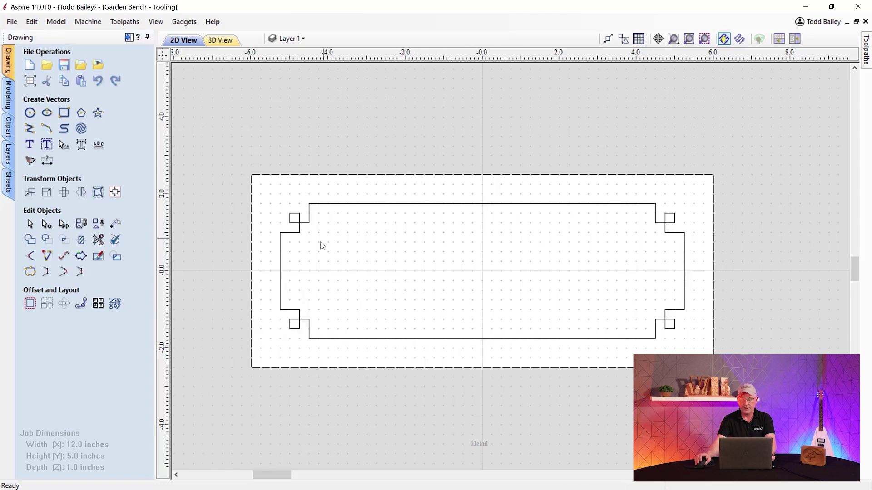
Draw a 0.25 by 0.25 inch square centred at X -3.875, Y 2.125, above the border's top edge.
scroll(321, 247, up, 1)
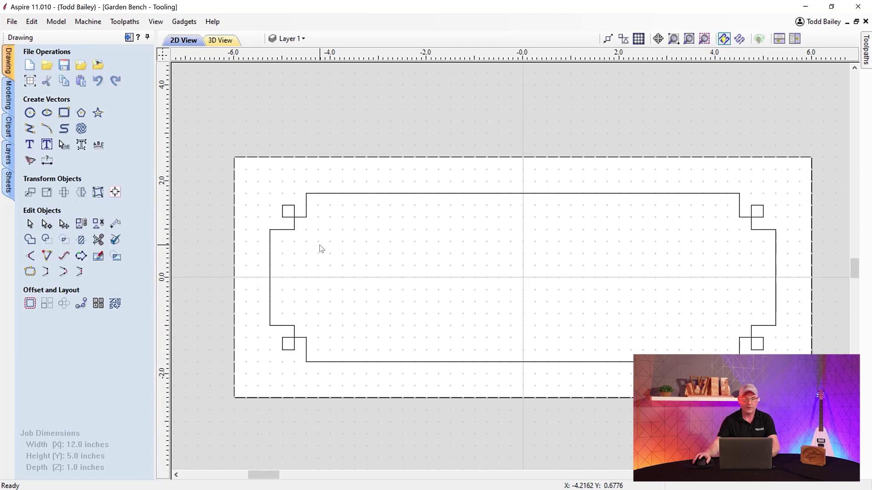
click(7, 89)
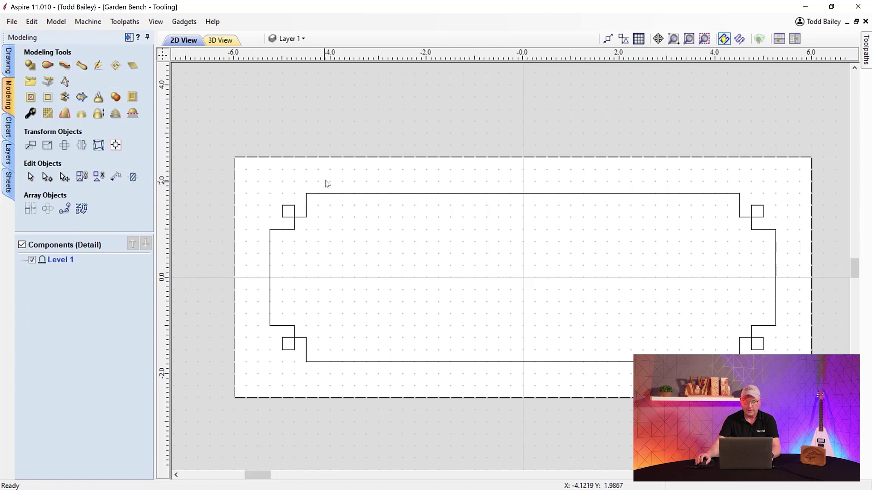
scroll(325, 185, up, 3)
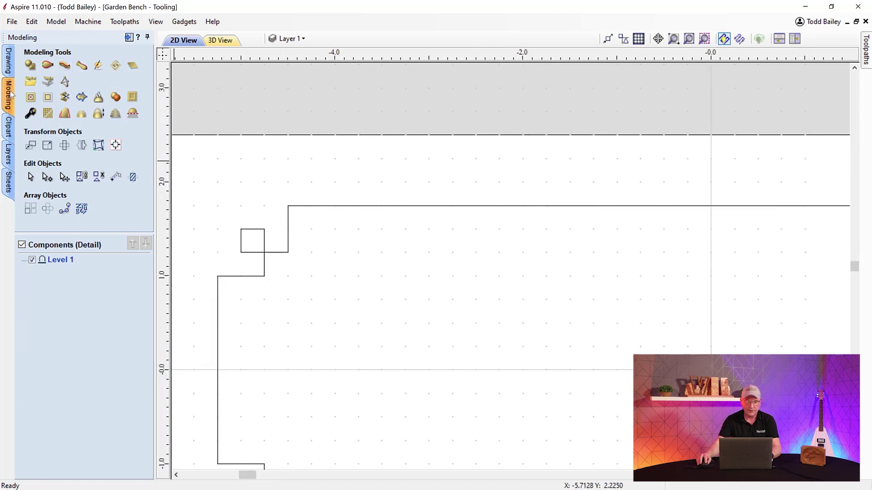
click(3, 69)
click(64, 112)
mouse_move(335, 159)
mouse_down()
mouse_move(350, 163)
mouse_move(359, 182)
mouse_up()
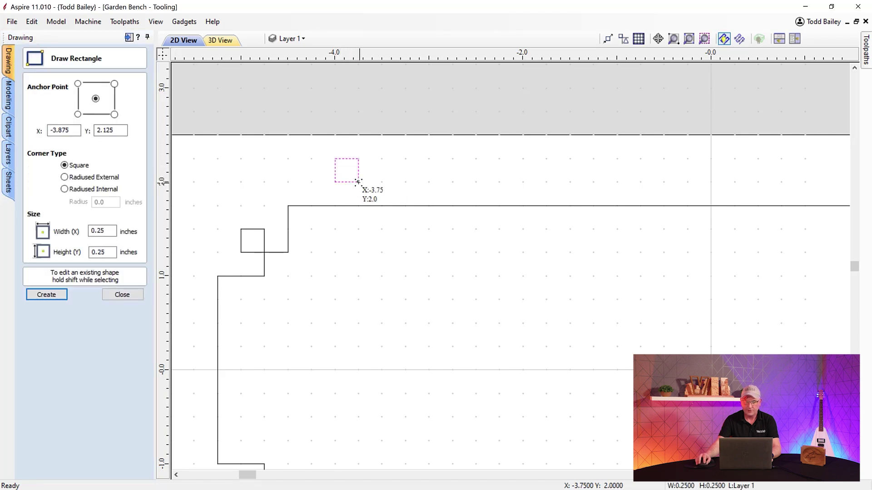
click(117, 296)
Edit the small square's nodes and delete its bottom span to leave an open three-sided shape.
scroll(347, 182, up, 4)
double_click(354, 175)
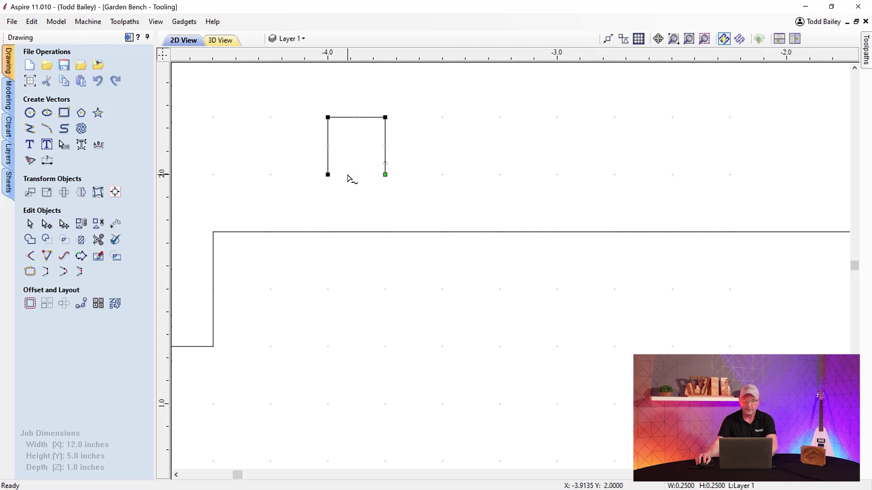
scroll(358, 154, down, 3)
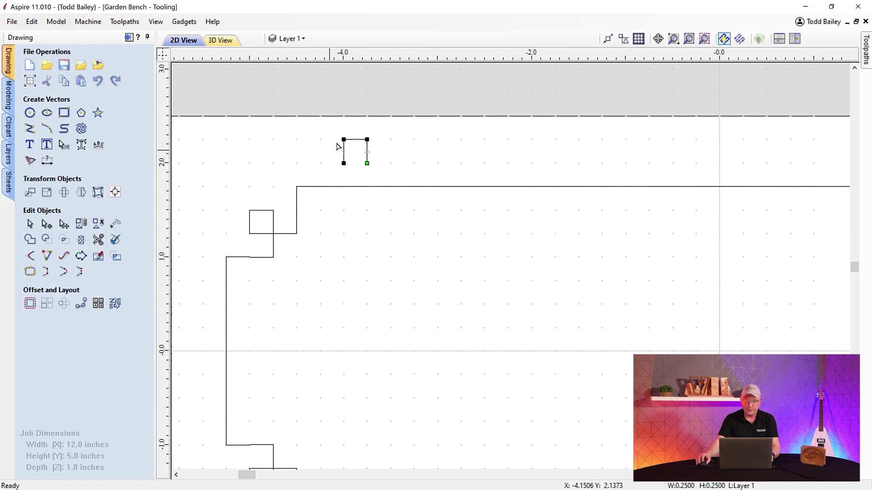
scroll(339, 144, up, 2)
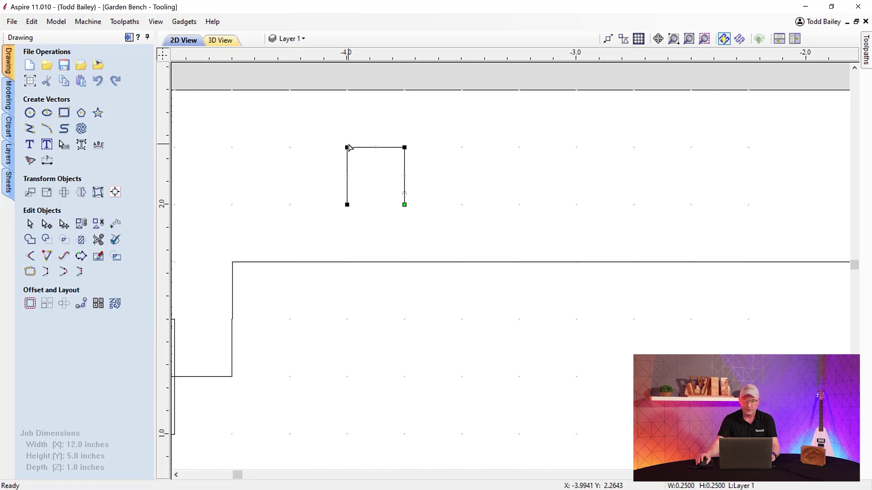
Round the two upper corners of the open three-sided shape with normal fillets of 0.003 inch radius.
scroll(348, 147, up, 1)
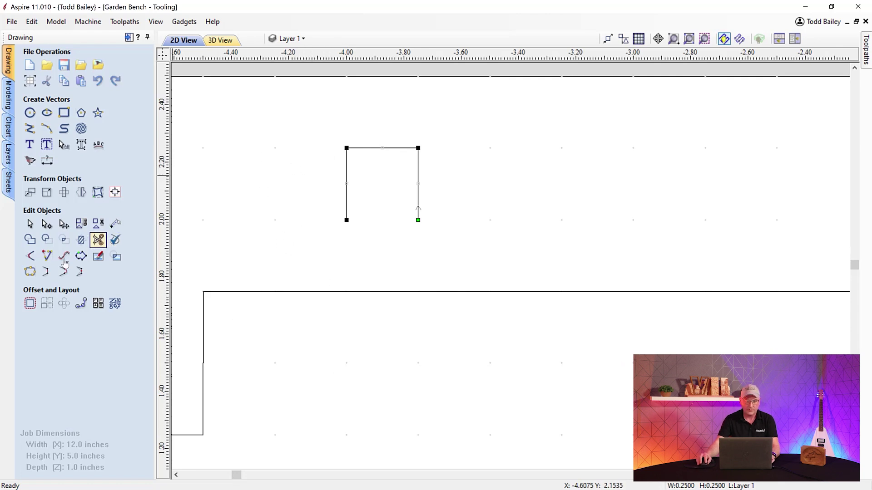
click(30, 257)
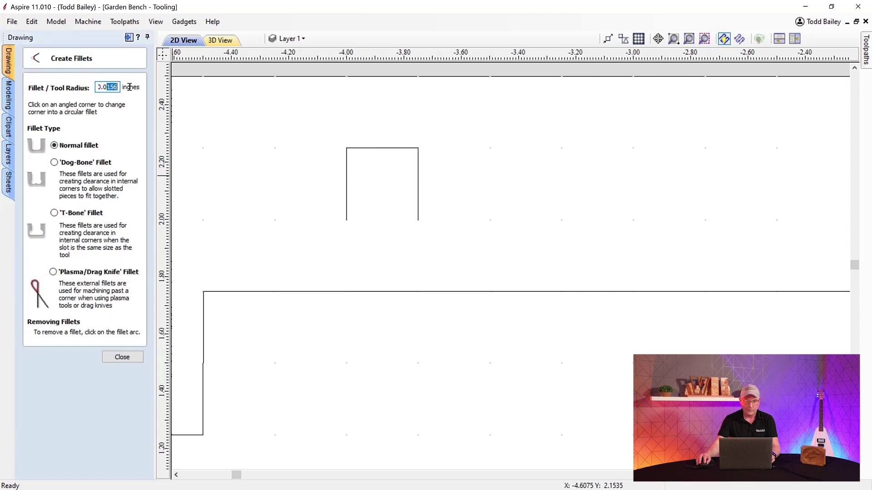
text(03)
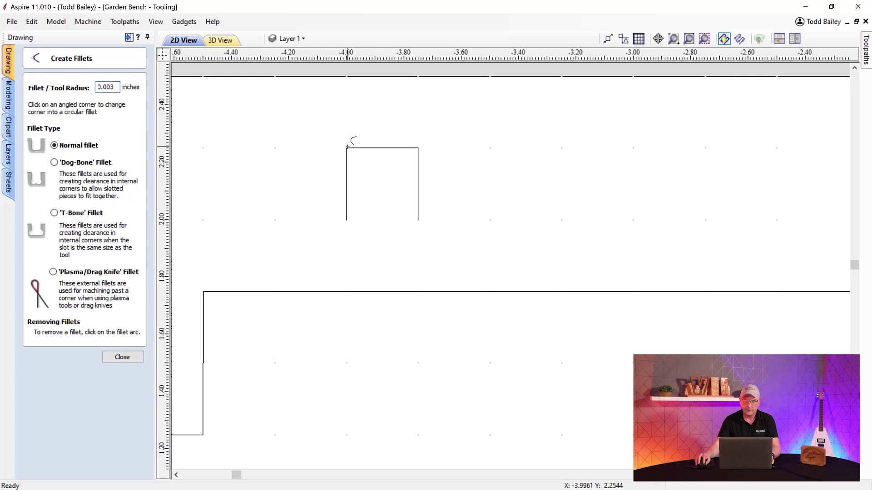
scroll(347, 147, up, 3)
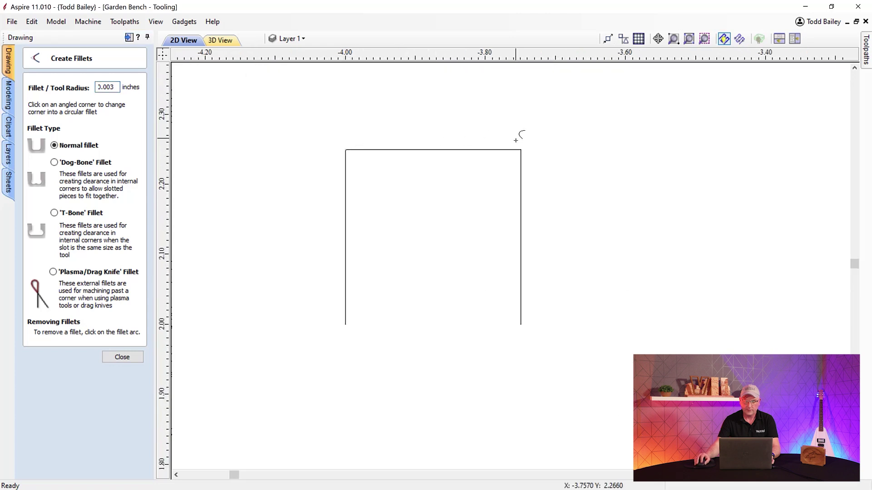
Replace the fillets on the open shape's two upper corners with normal fillets of 0.01 inch radius.
click(113, 88)
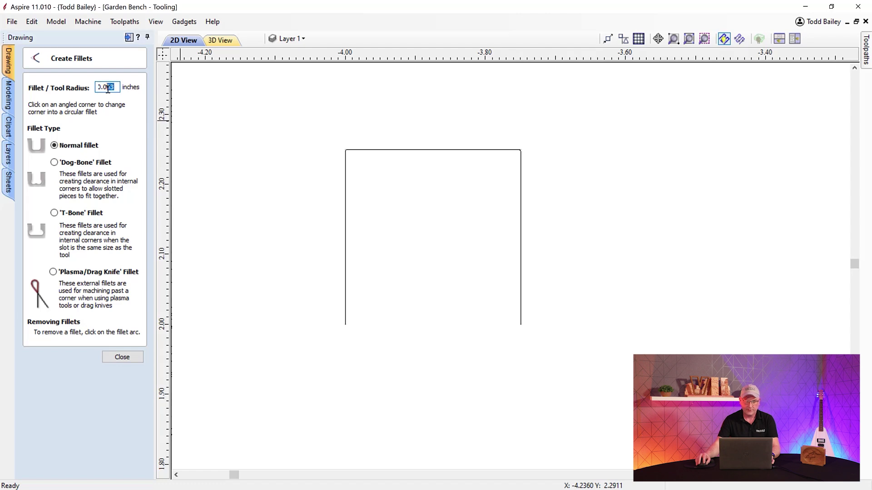
text(1)
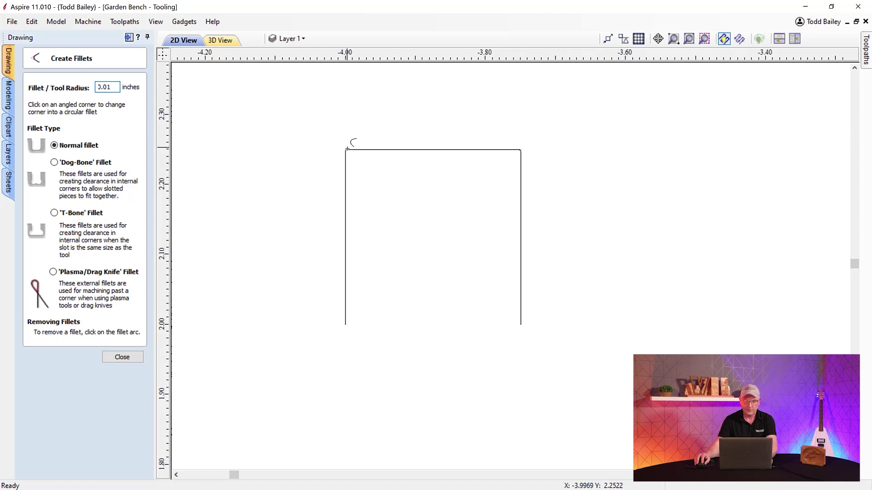
scroll(346, 150, up, 4)
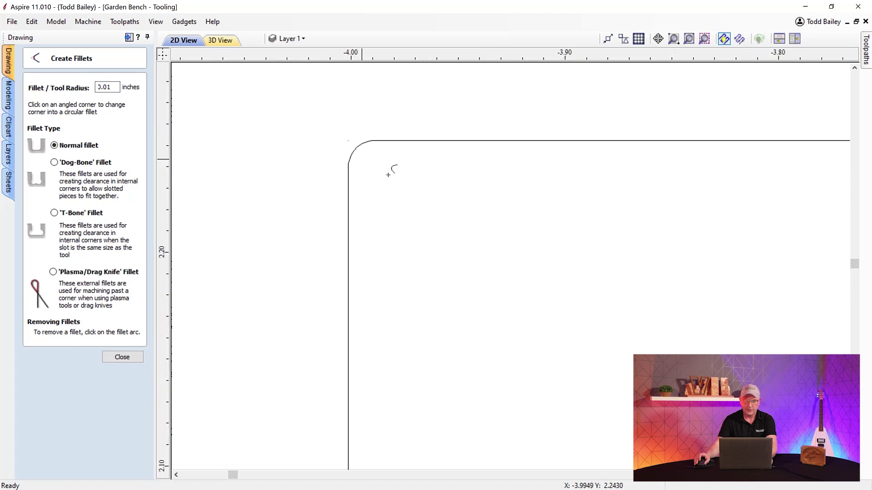
scroll(389, 169, down, 3)
scroll(662, 142, up, 4)
click(550, 181)
click(552, 178)
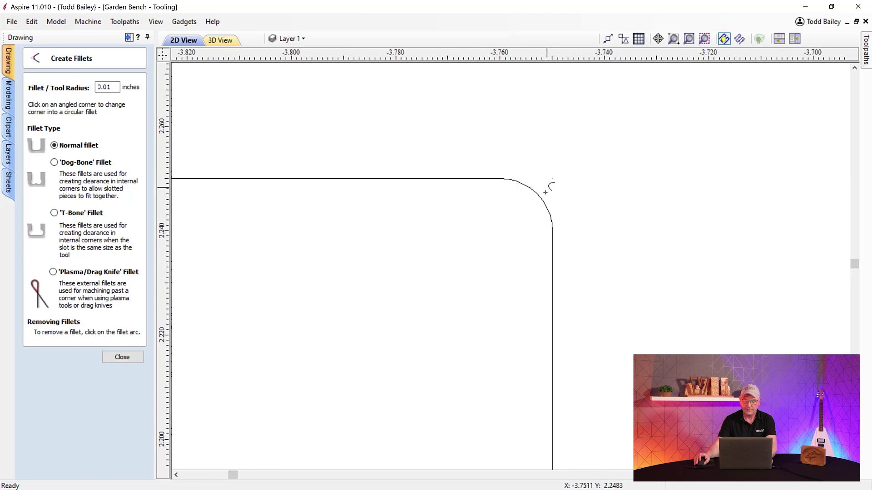
scroll(545, 196, down, 5)
scroll(520, 279, down, 2)
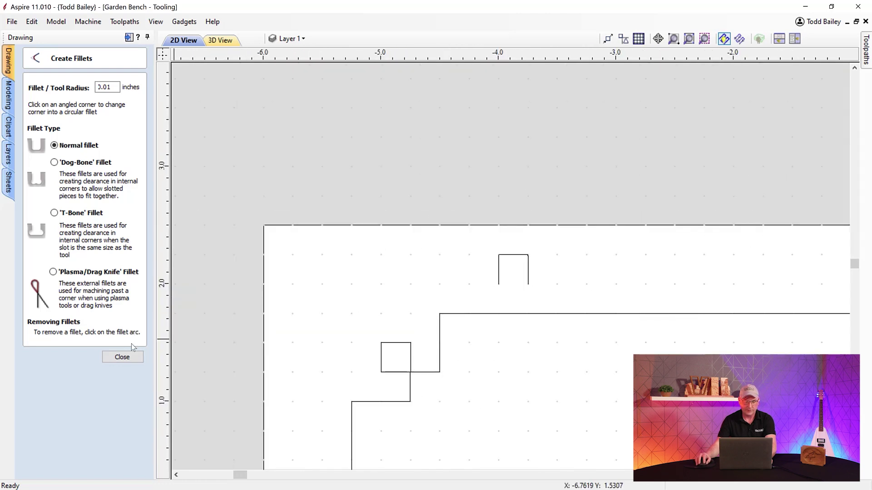
click(122, 357)
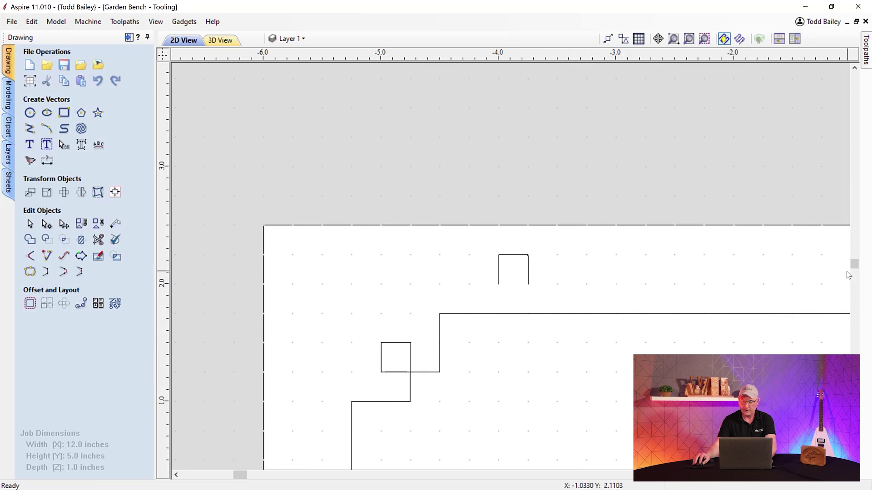
Create an Extrude and Weave component using the looped border as the drive rail and the open three-sided shape as its cross section.
drag(855, 265, 856, 268)
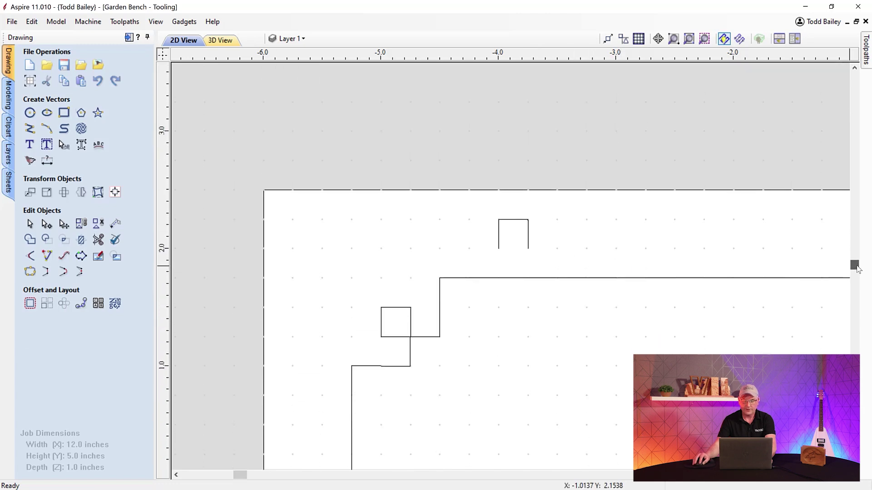
click(8, 105)
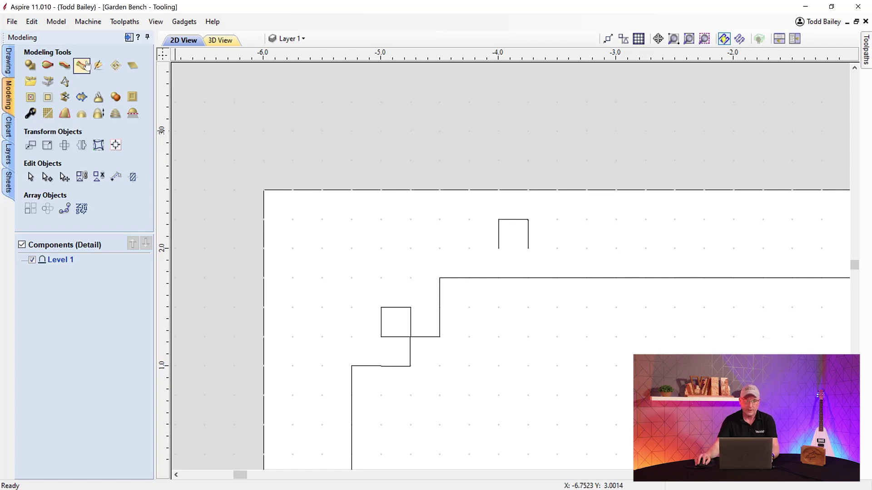
click(70, 67)
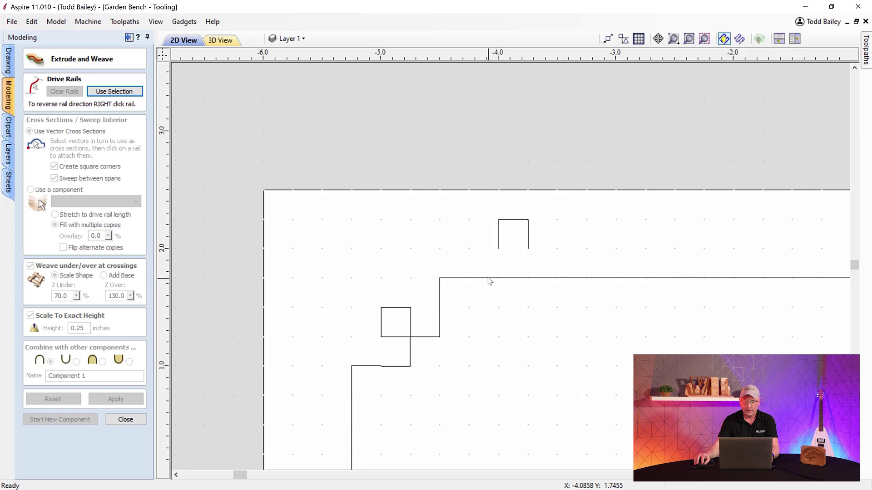
click(462, 282)
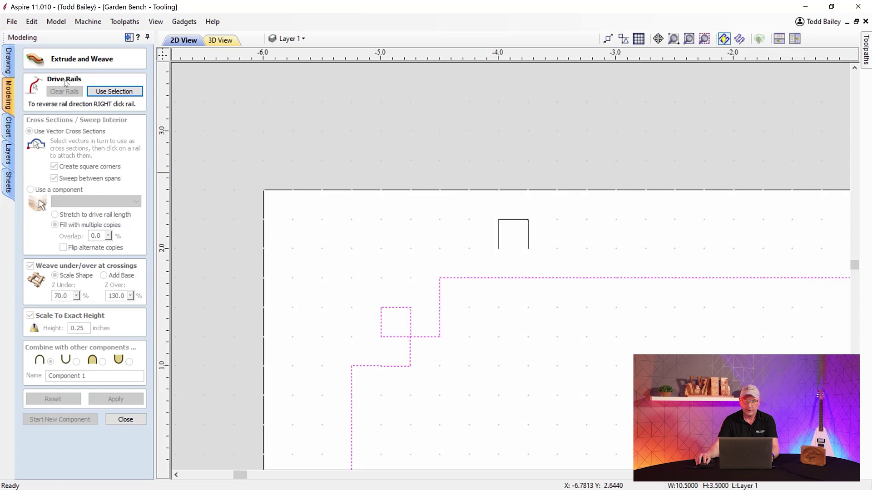
click(98, 93)
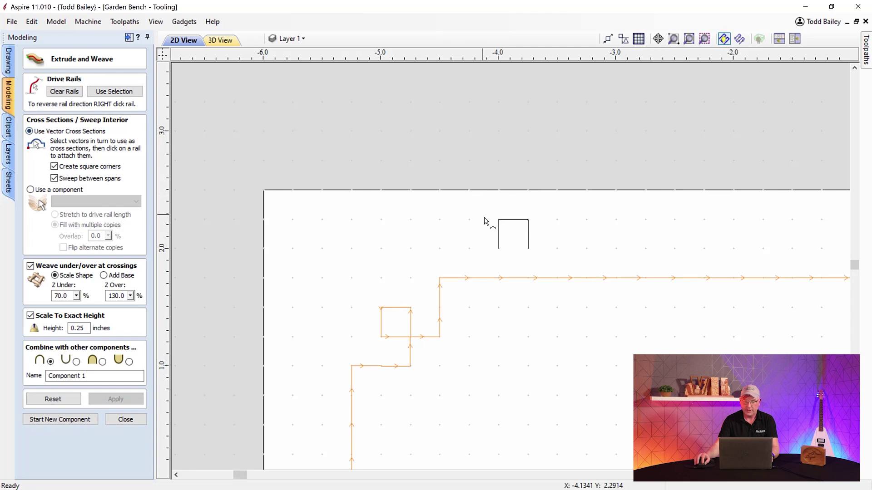
click(498, 236)
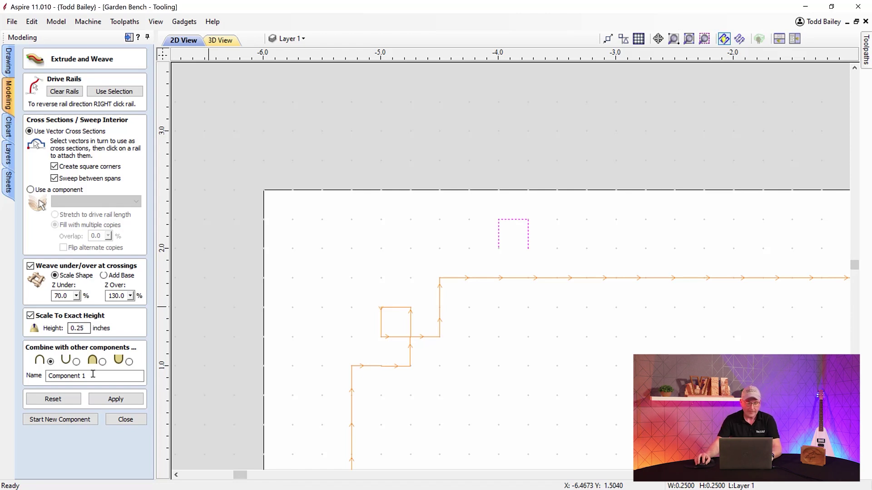
click(101, 402)
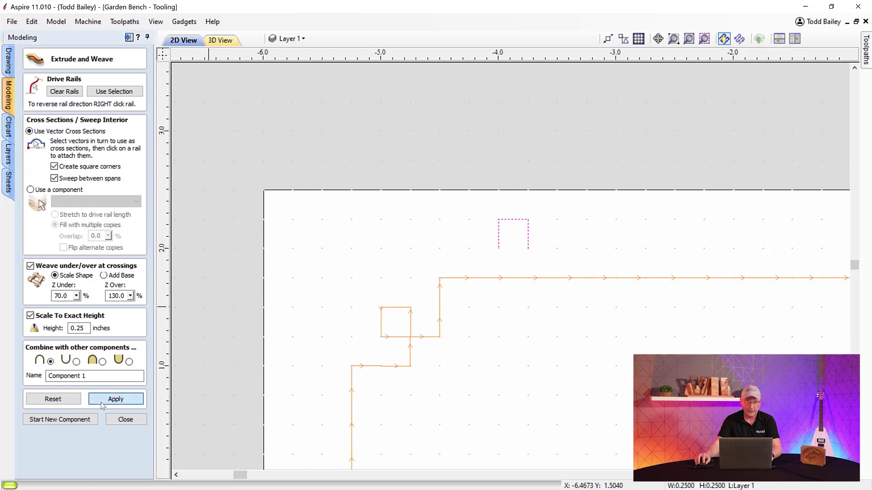
click(220, 40)
drag(480, 222, 521, 225)
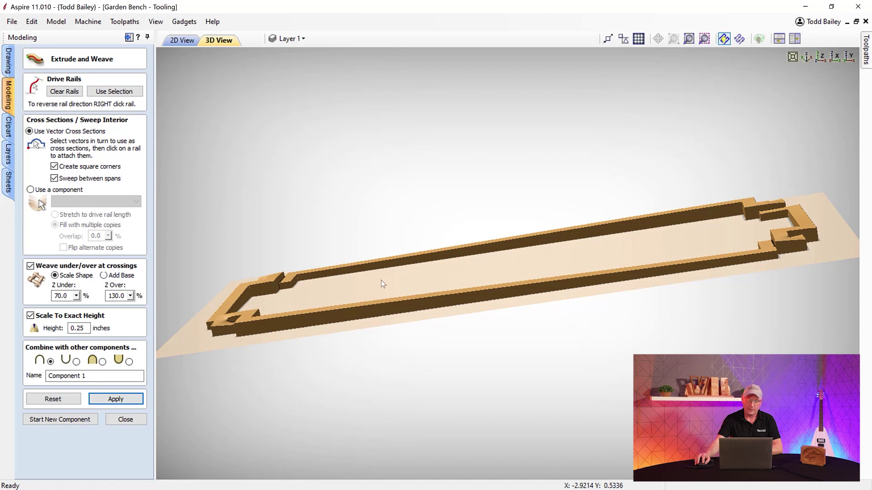
mouse_move(405, 307)
mouse_down()
mouse_move(413, 331)
mouse_move(298, 286)
mouse_up()
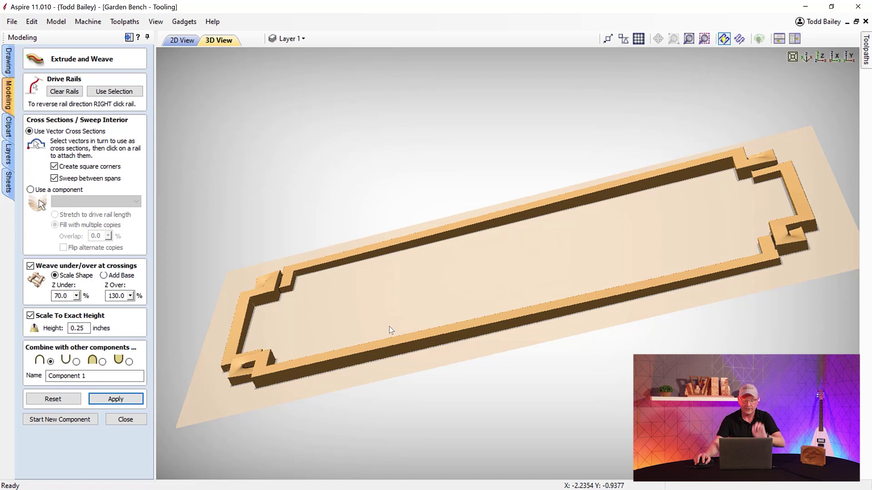
click(125, 421)
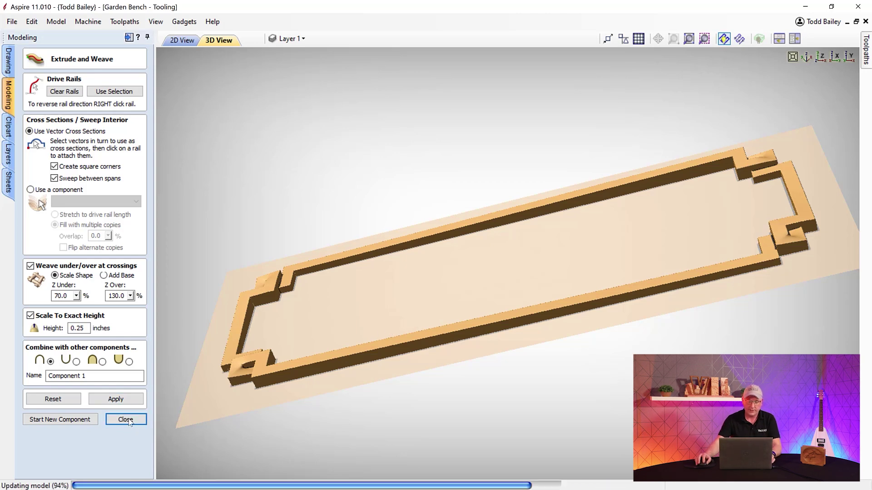
Look straight down on the 3D model and rename the border component as Weave.
click(821, 57)
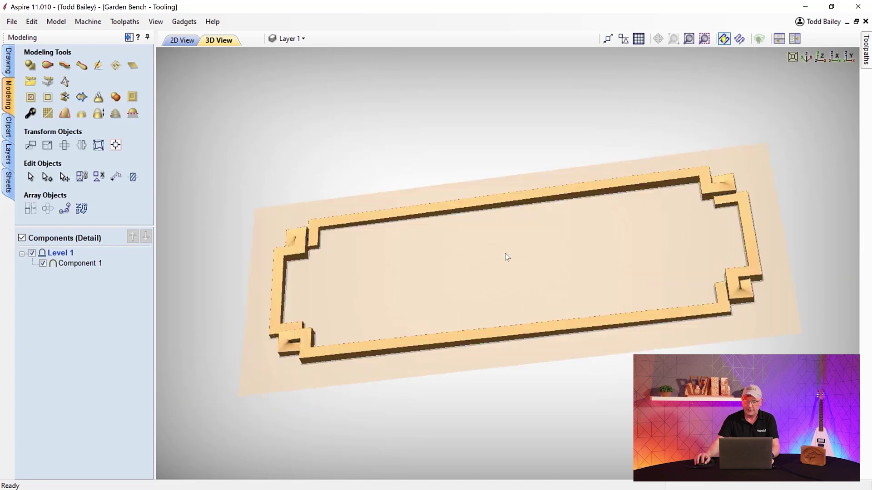
click(90, 263)
click(88, 264)
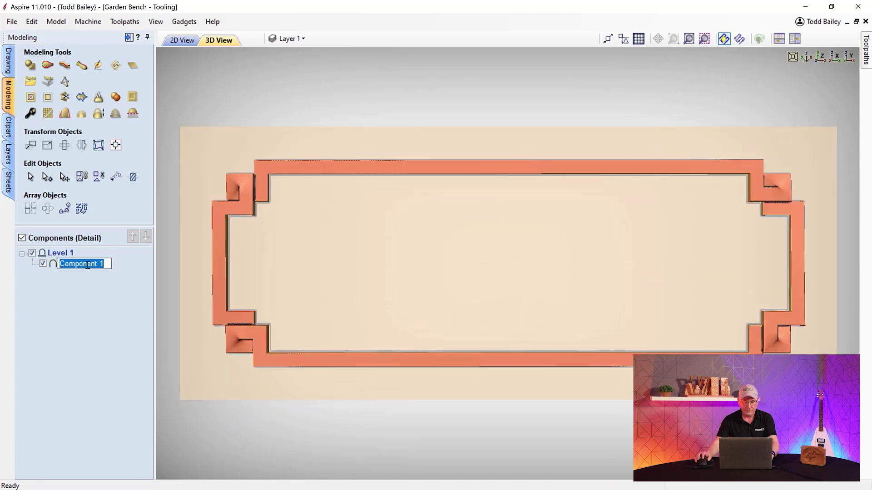
text(Weave)
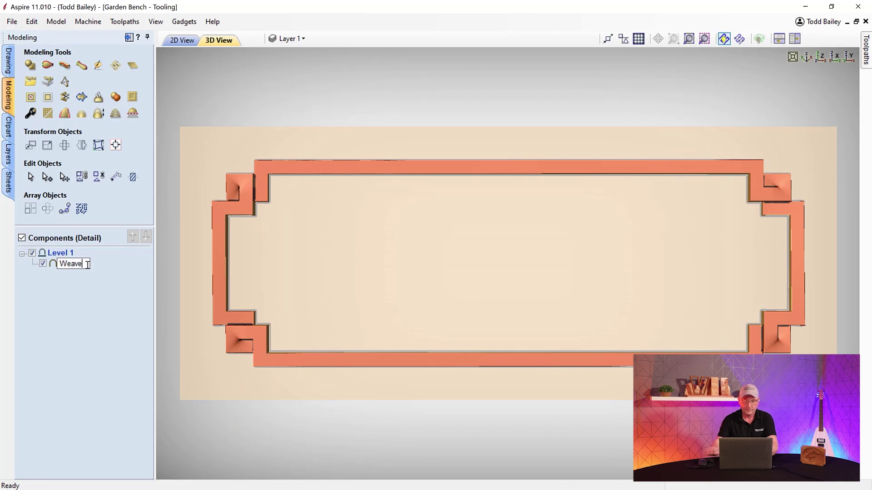
click(74, 360)
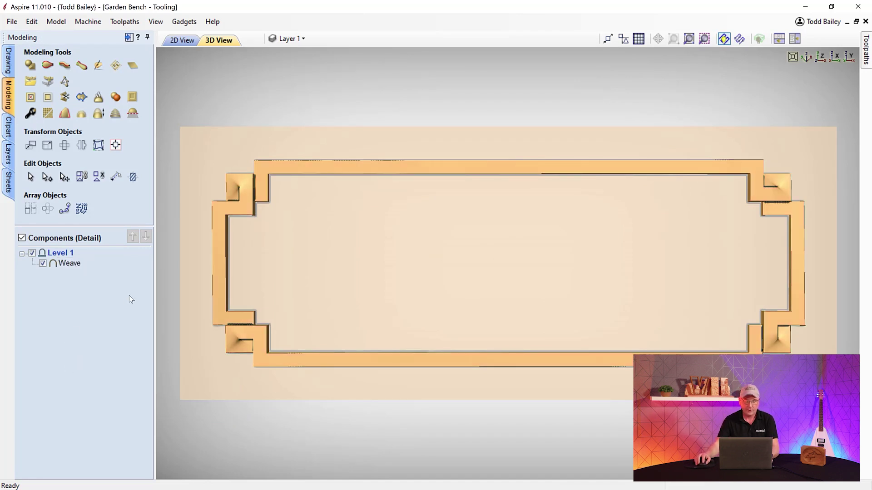
Import the tree model 99-997-1178-A.v3m and fit it at about 4.16 by 3.32 inches inside the border's left end.
click(29, 82)
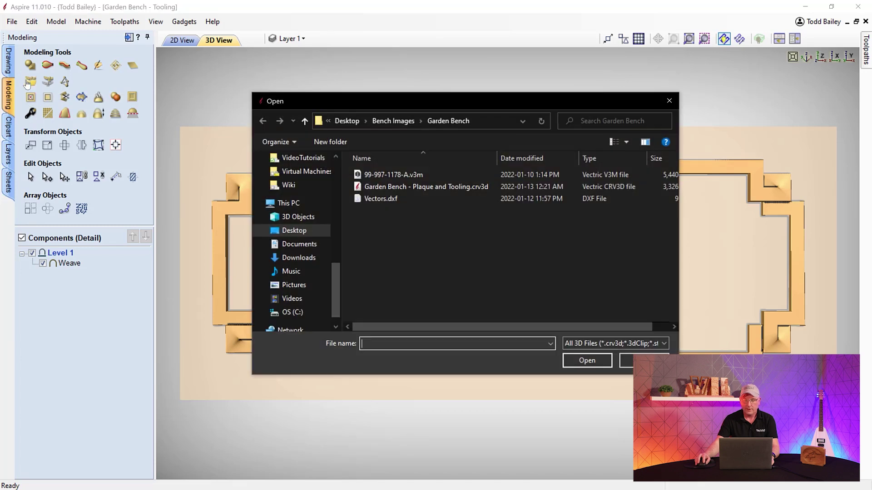
click(391, 175)
click(587, 361)
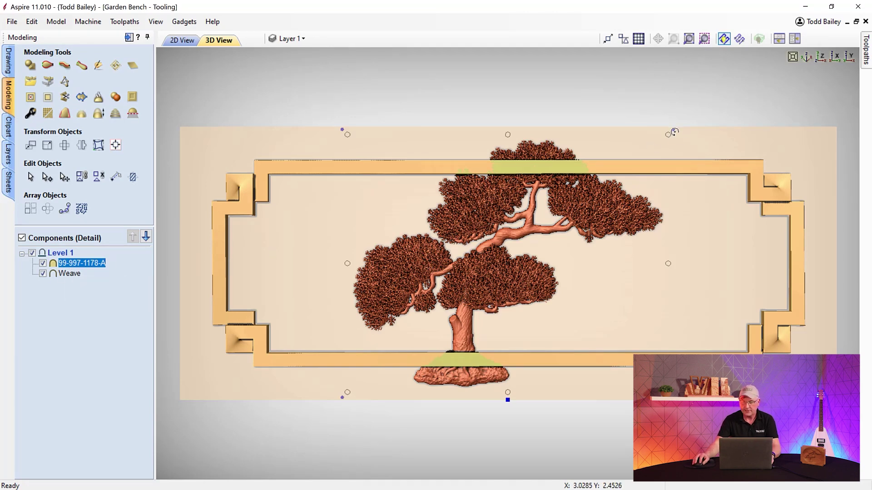
drag(674, 131, 586, 199)
drag(456, 301, 328, 273)
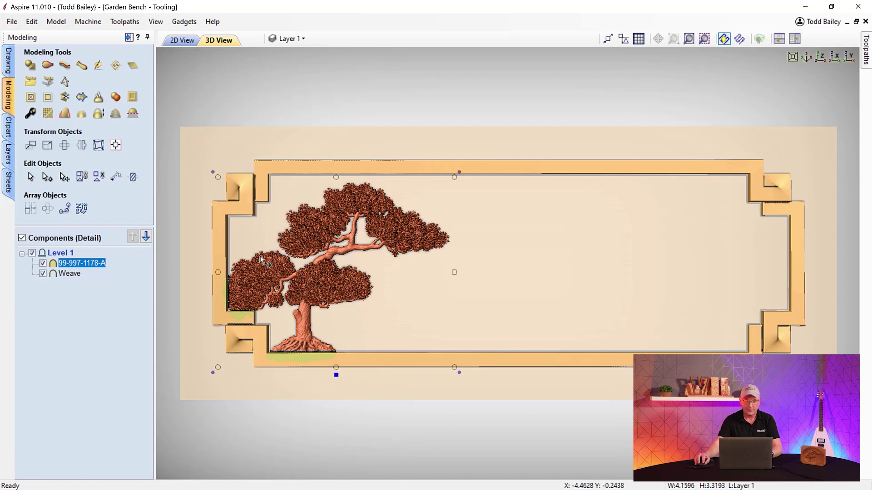
Set the tree component's shape height to 0.17 inches in its component properties.
click(30, 113)
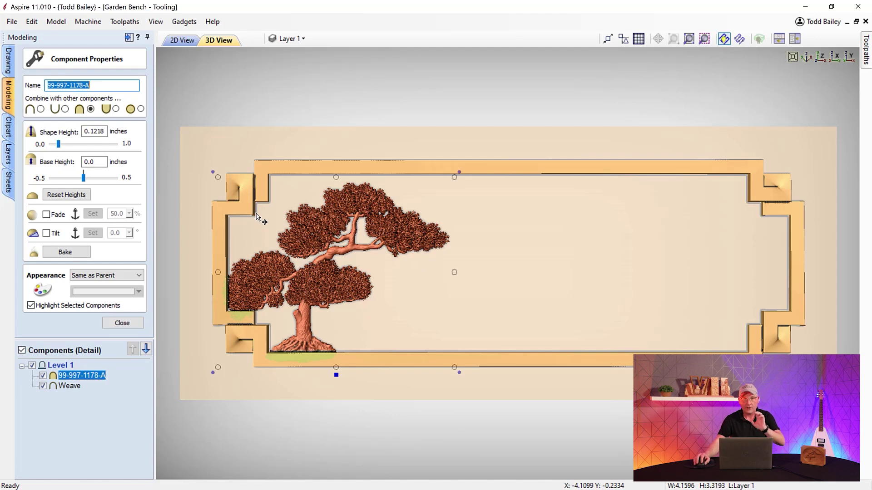
drag(513, 399, 261, 245)
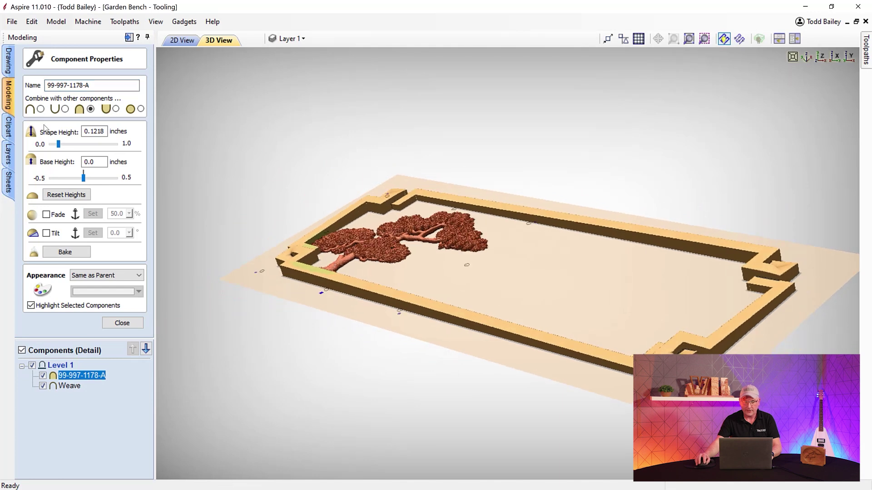
drag(58, 144, 63, 147)
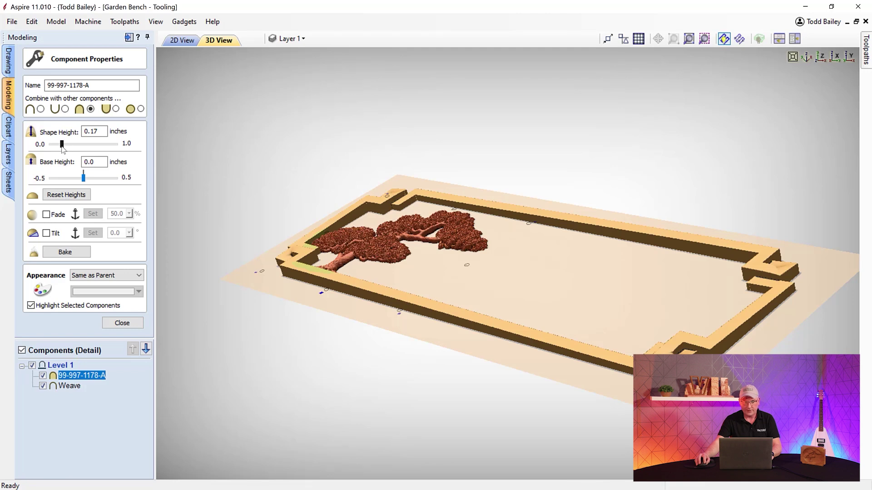
drag(522, 395, 846, 129)
click(822, 57)
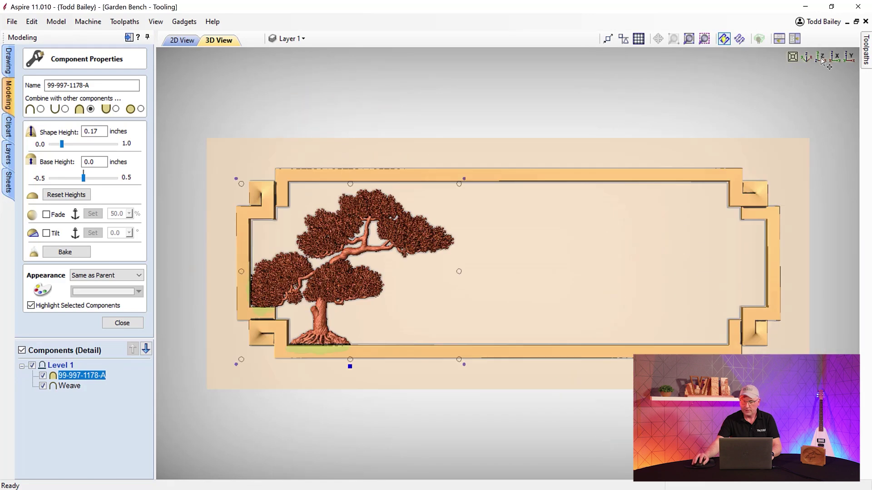
click(123, 323)
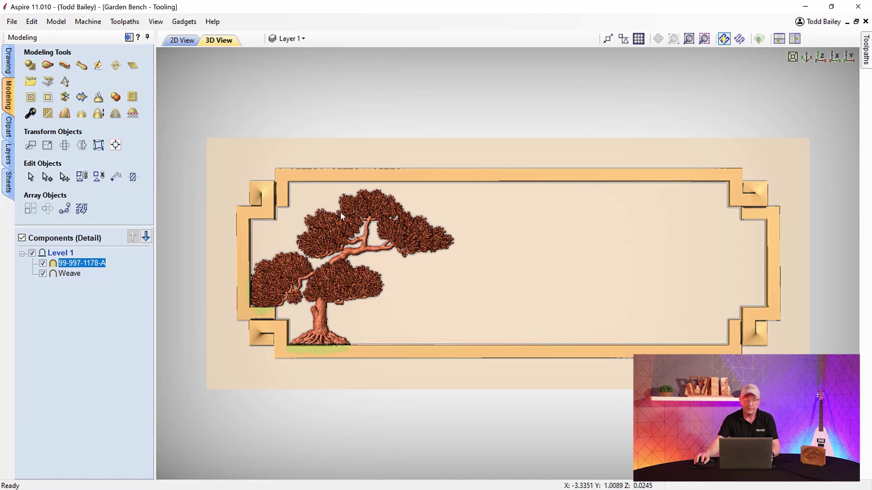
Show the plaque with its border and tree in the 2D view.
click(184, 43)
scroll(595, 373, down, 3)
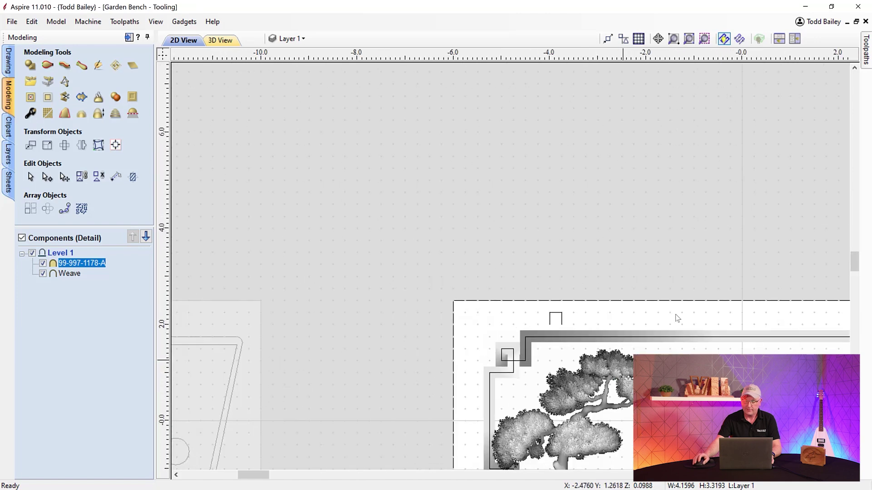
scroll(862, 474, down, 3)
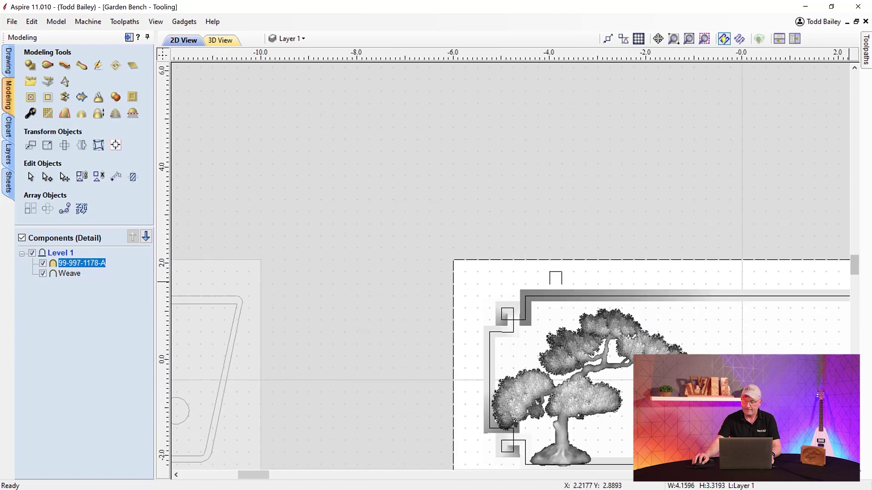
scroll(862, 473, right, 4)
scroll(678, 180, right, 2)
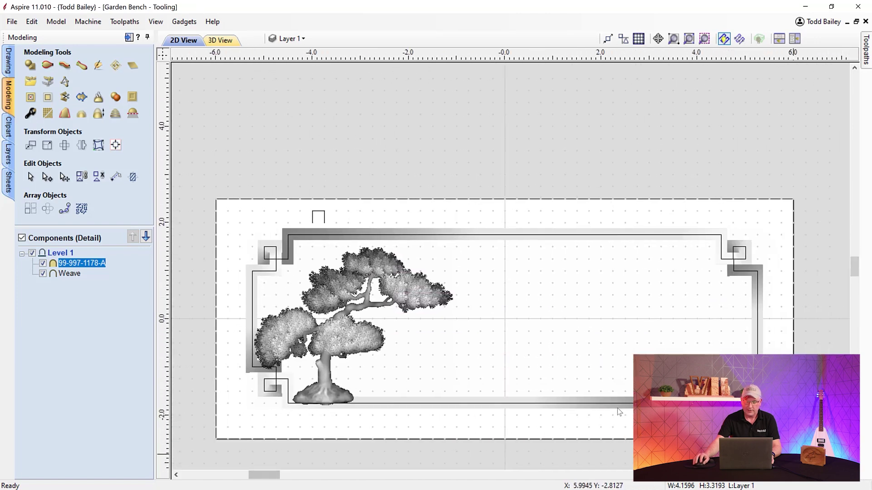
click(28, 66)
click(29, 68)
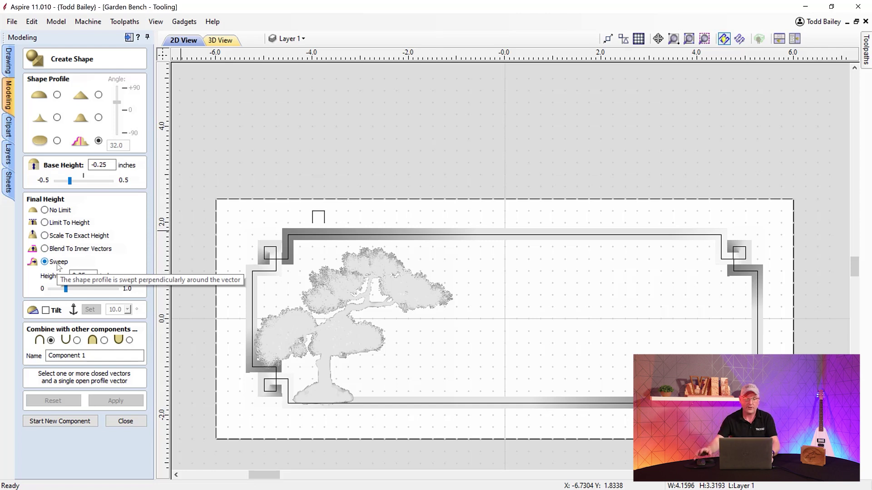
click(126, 421)
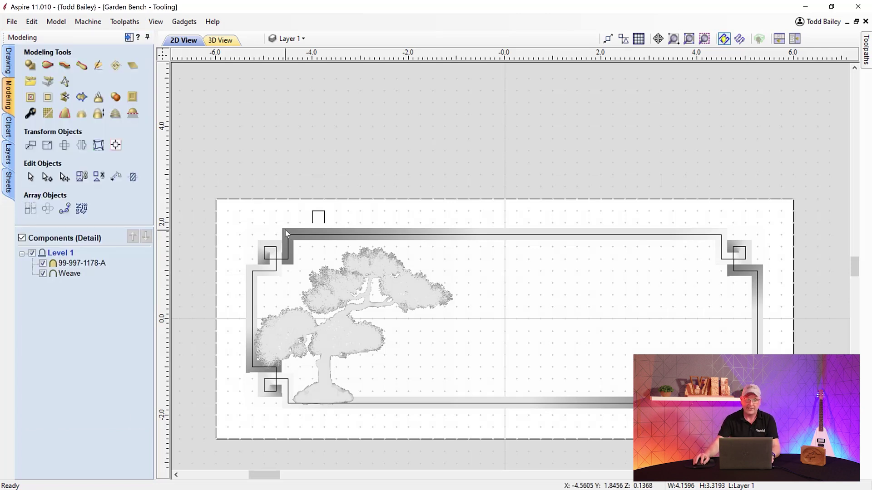
Create a vector boundary around the Weave component and ungroup the boundary back onto its original object layers.
click(286, 233)
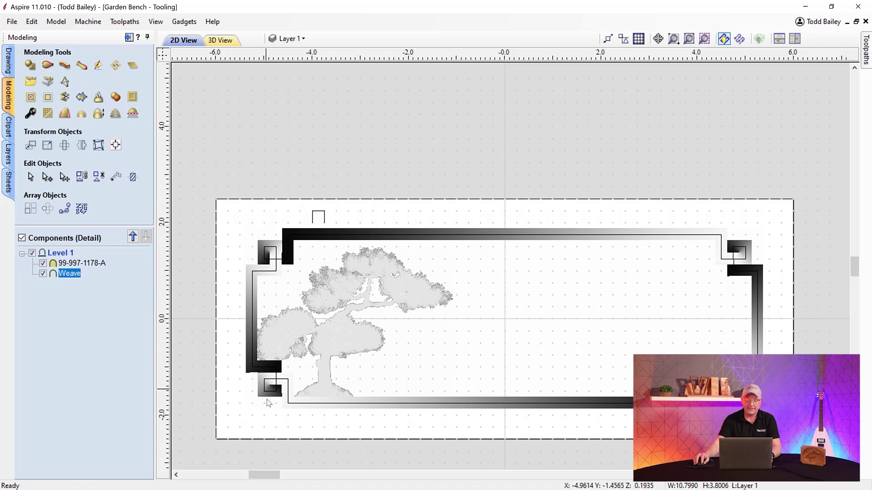
click(82, 100)
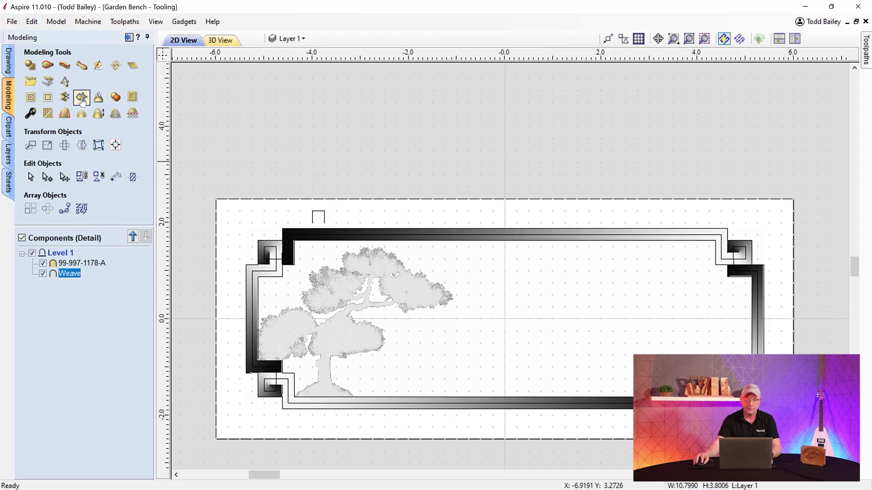
scroll(266, 249, up, 4)
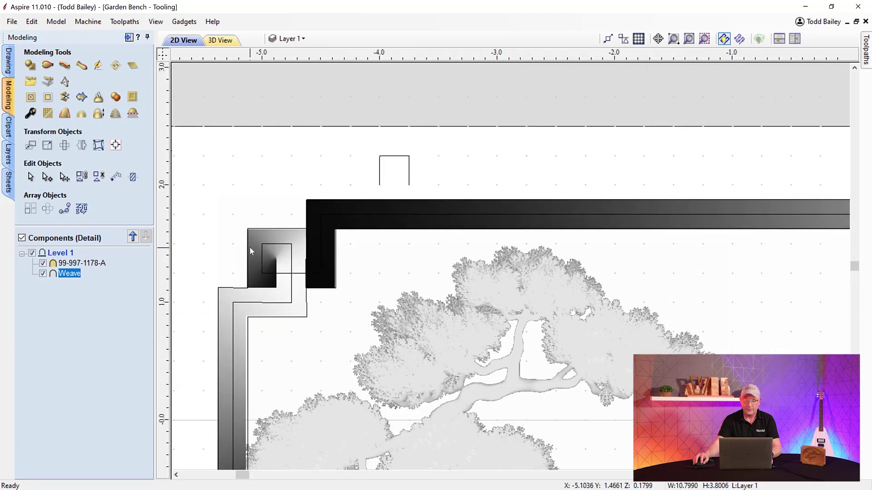
click(248, 239)
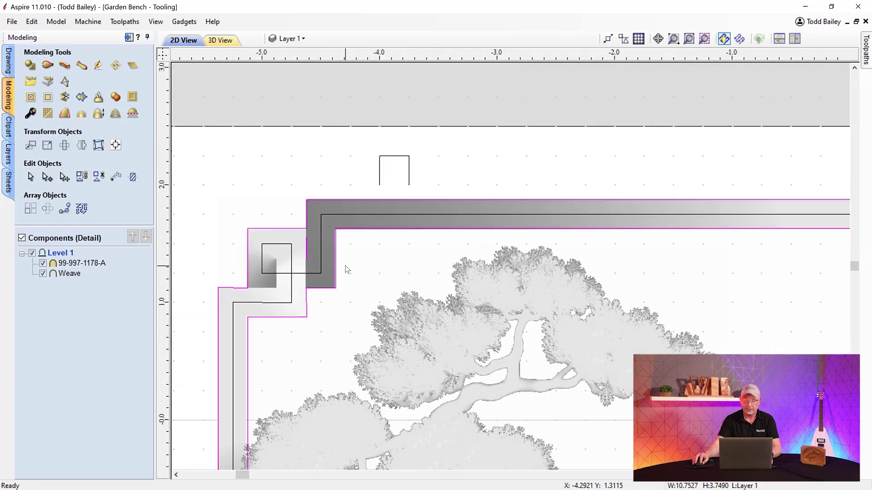
right_click(337, 280)
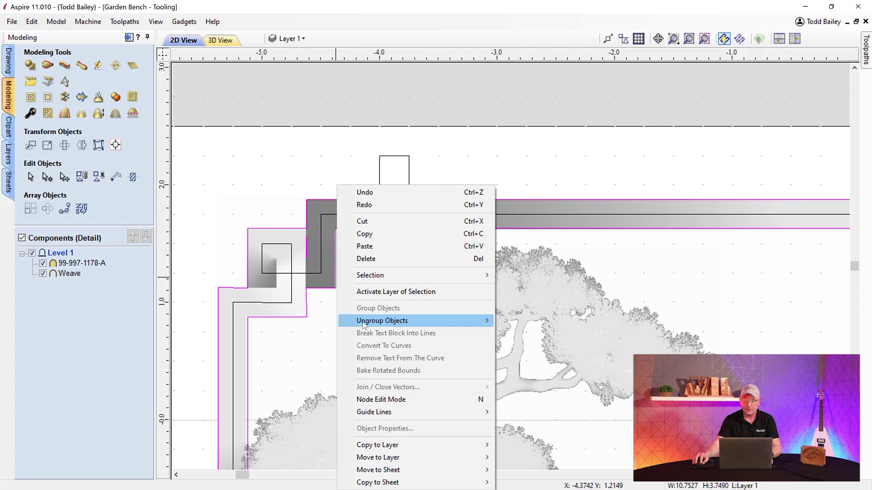
mouse_move(364, 324)
click(504, 320)
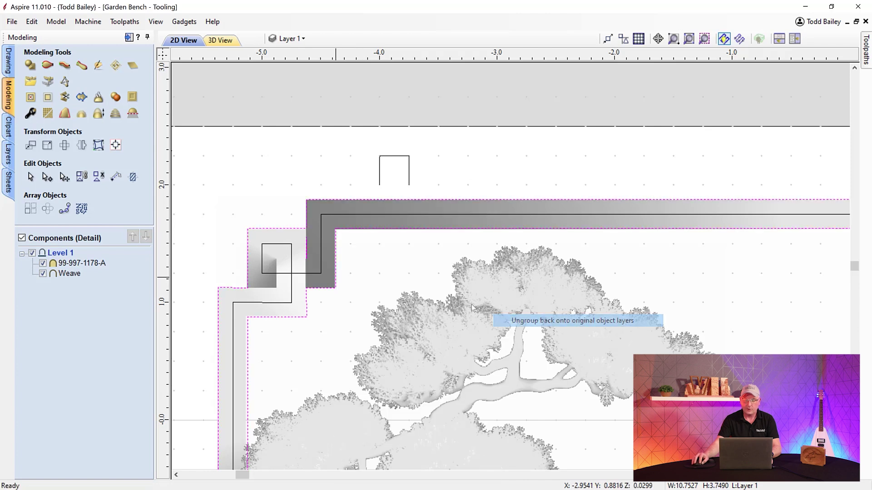
Delete the inner vectors of the Weave boundary, keeping only the outline around the border's outside edge.
ctrl+click(272, 228)
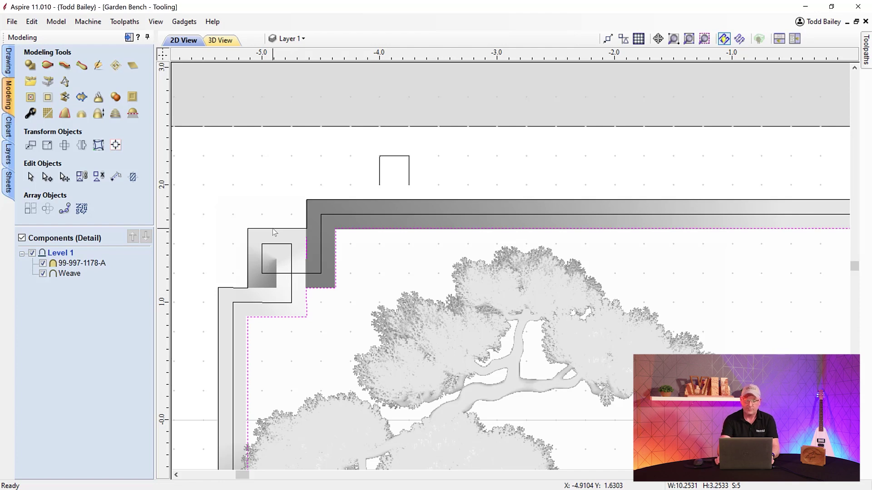
scroll(272, 228, down, 3)
scroll(262, 246, down, 1)
scroll(264, 247, up, 1)
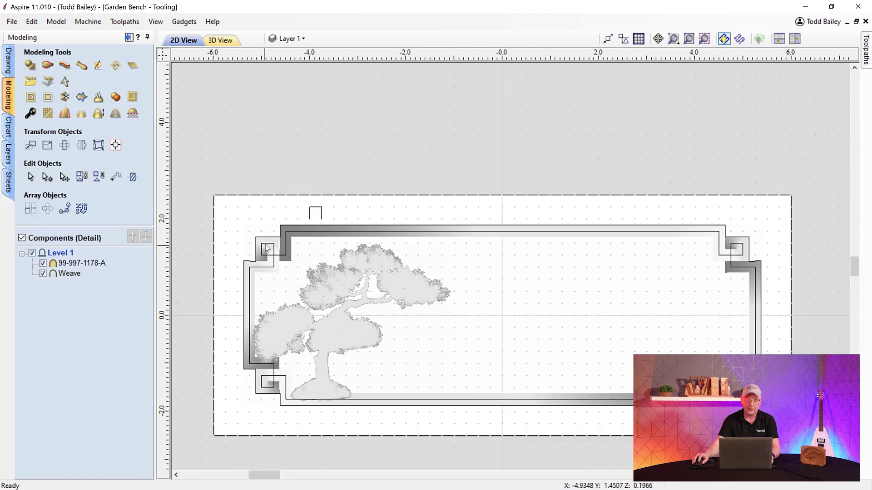
Offset the border's outer outline outwards by 0.5 inches with sharp corners, keeping the original.
click(264, 244)
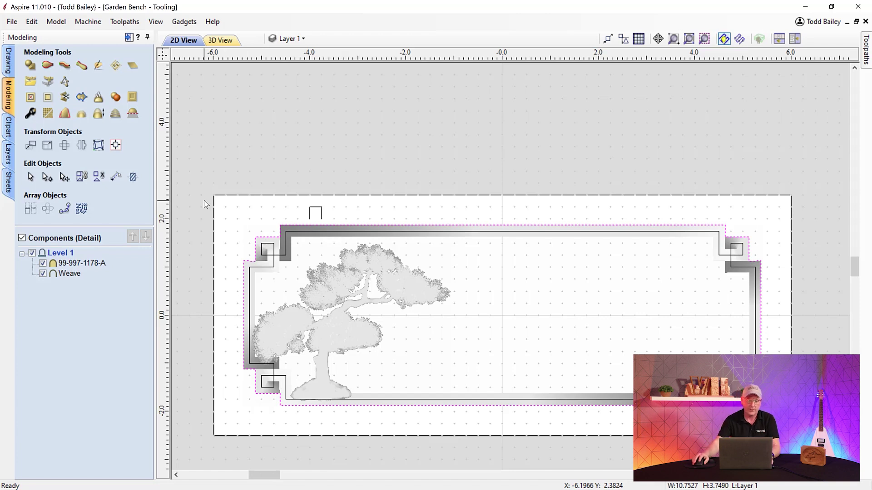
click(7, 61)
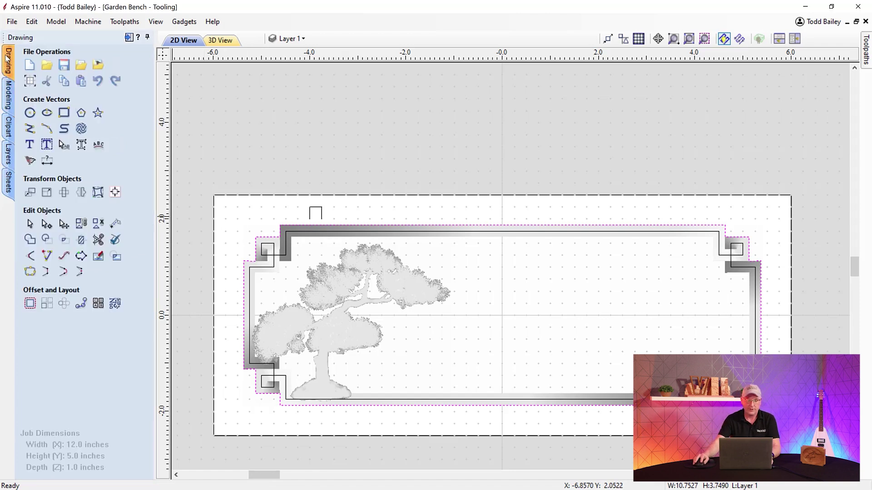
click(31, 304)
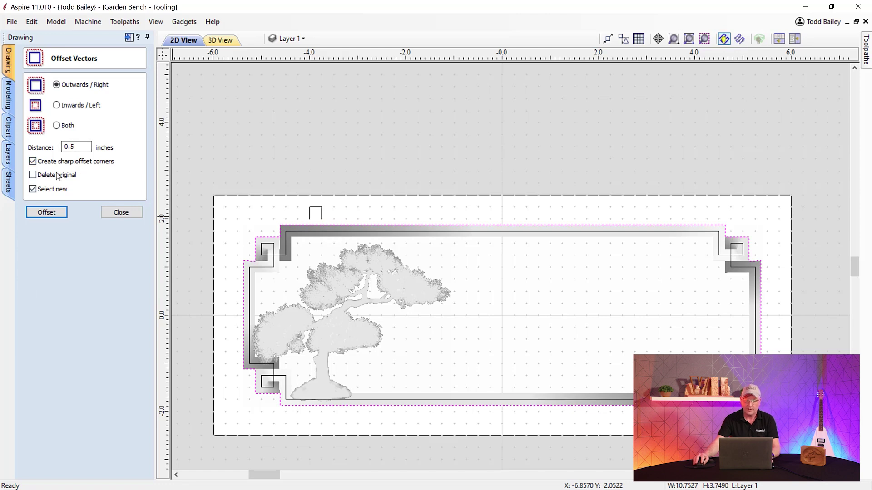
click(45, 213)
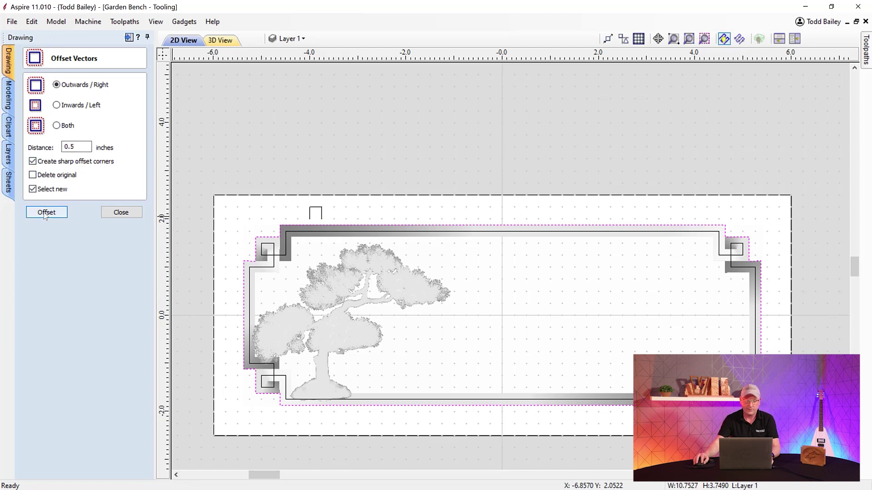
click(114, 213)
click(242, 155)
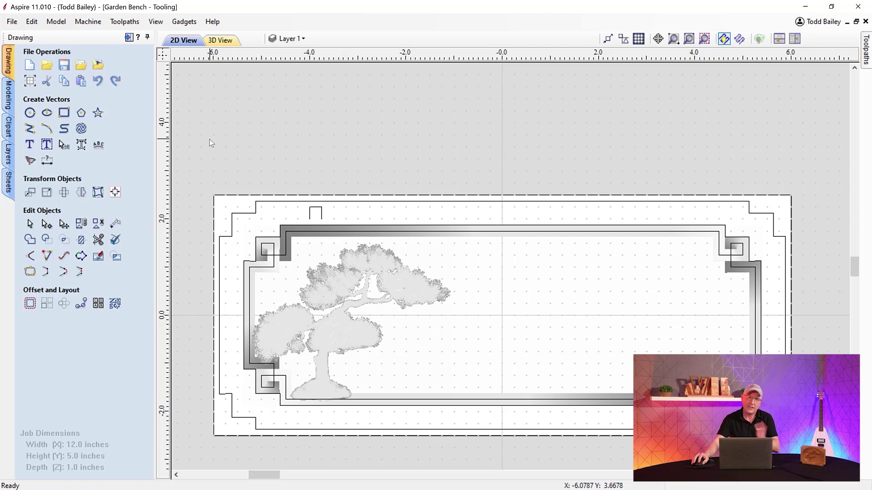
Import the curved cross-section profile from Vectors.dxf and deselect it.
click(12, 22)
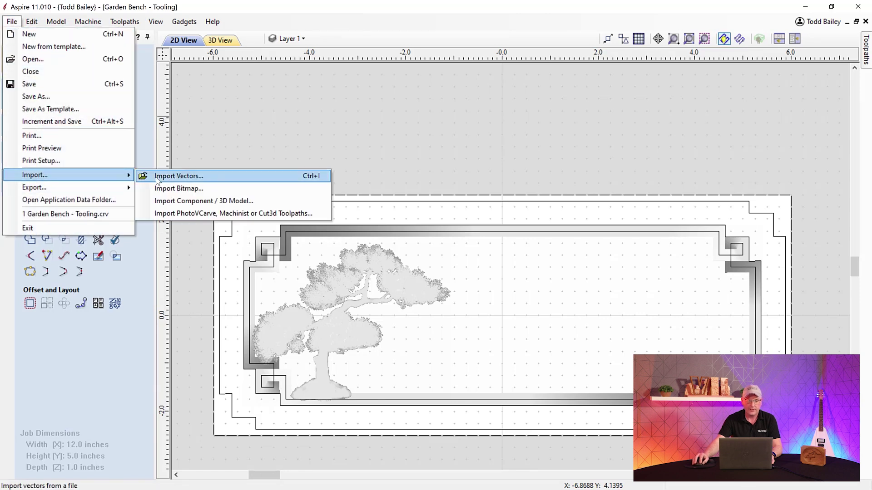
click(185, 171)
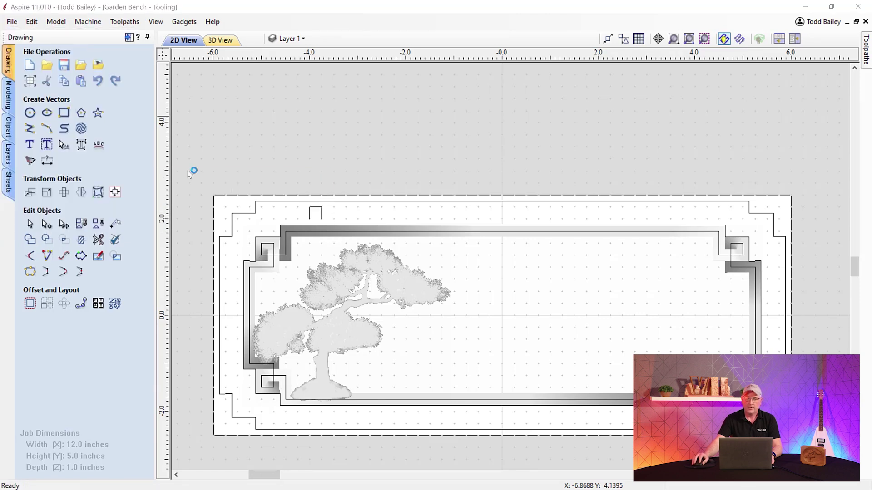
click(386, 271)
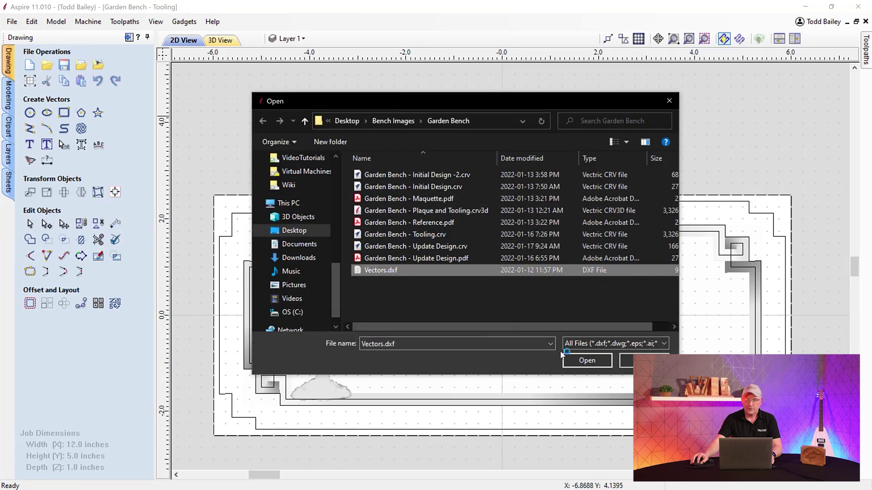
click(587, 361)
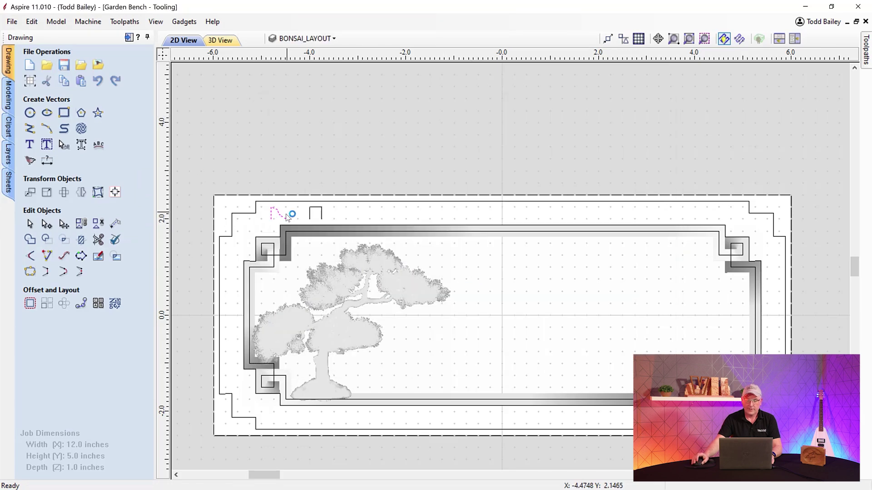
scroll(289, 215, up, 5)
click(274, 203)
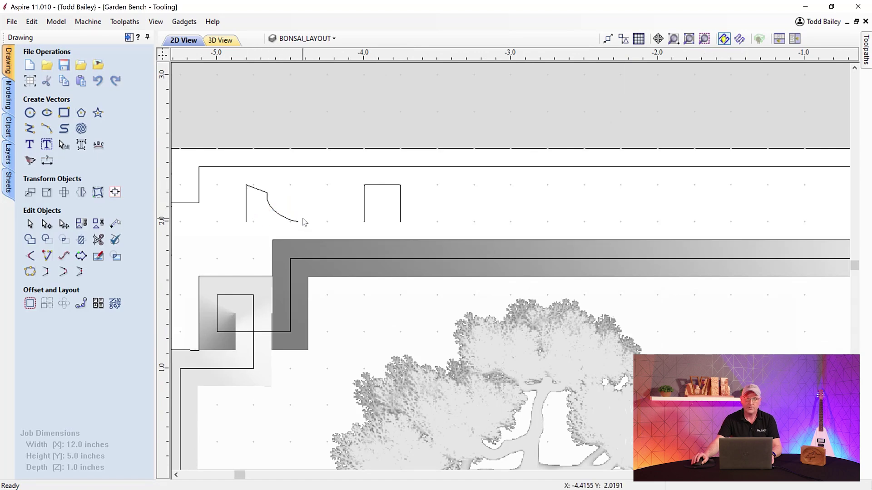
scroll(298, 219, down, 5)
scroll(274, 203, up, 5)
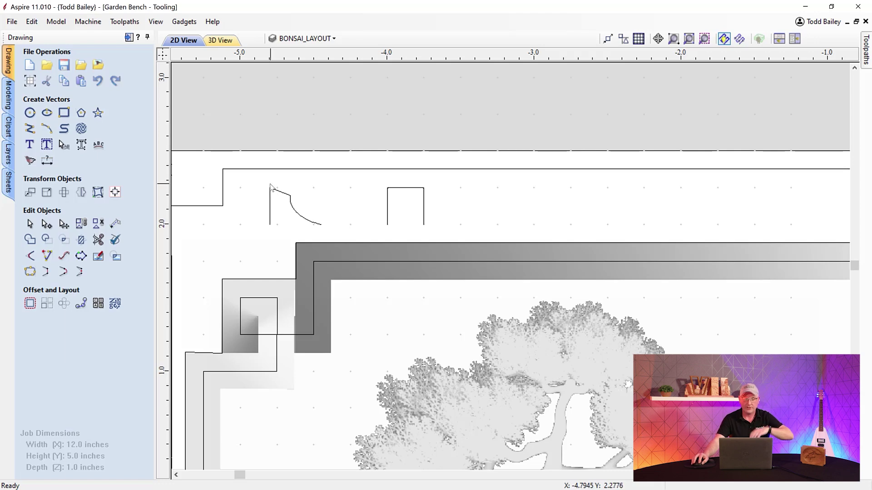
scroll(271, 187, down, 5)
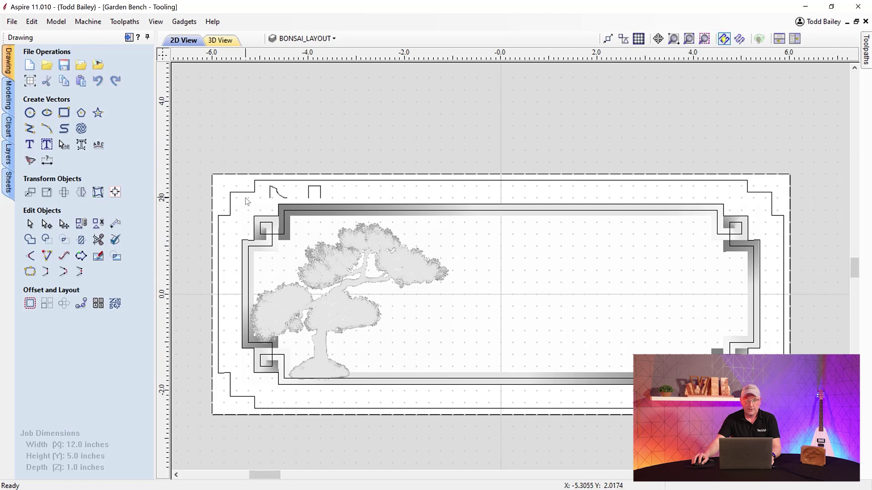
Create a swept shape named Dish from the outermost outline and the imported custom profile, with base height -0.25 and height 0.25 inches; check it in 3D.
click(9, 96)
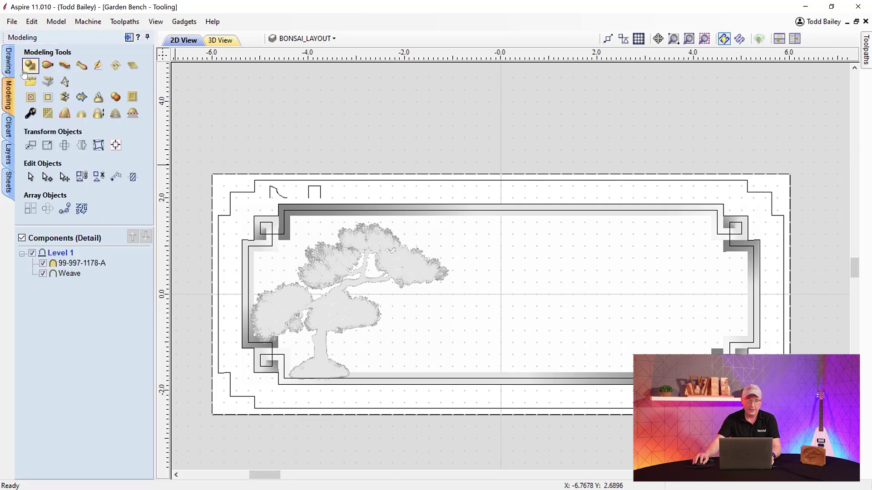
click(30, 67)
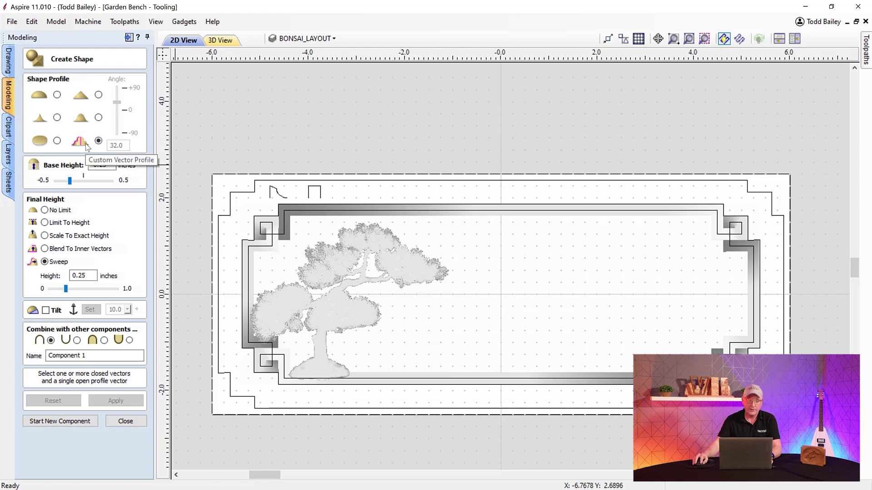
click(253, 192)
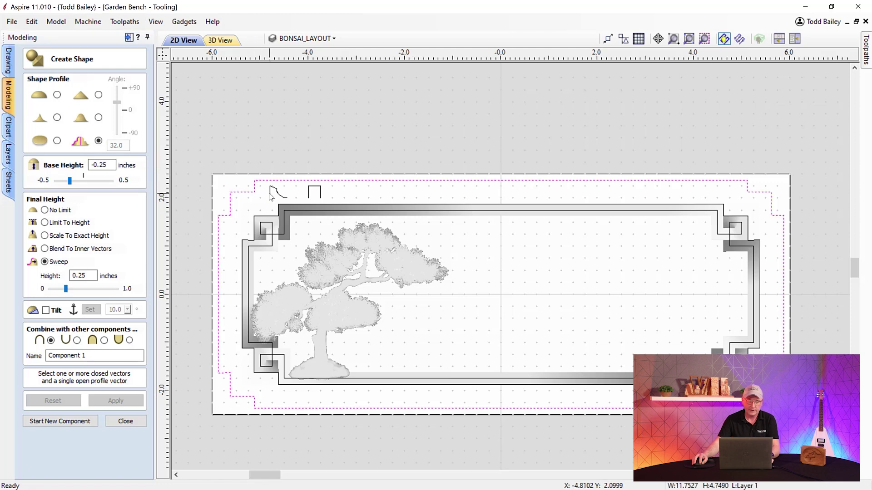
shift+click(271, 192)
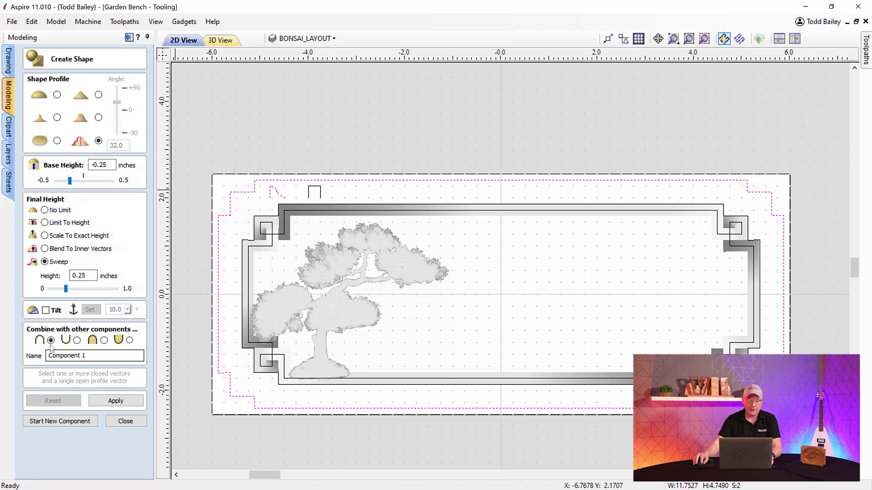
drag(84, 356, 41, 369)
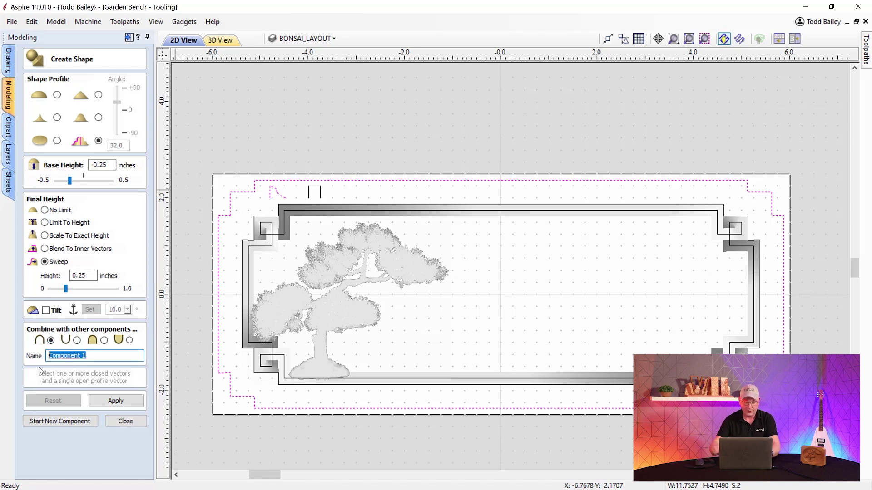
text(Dish)
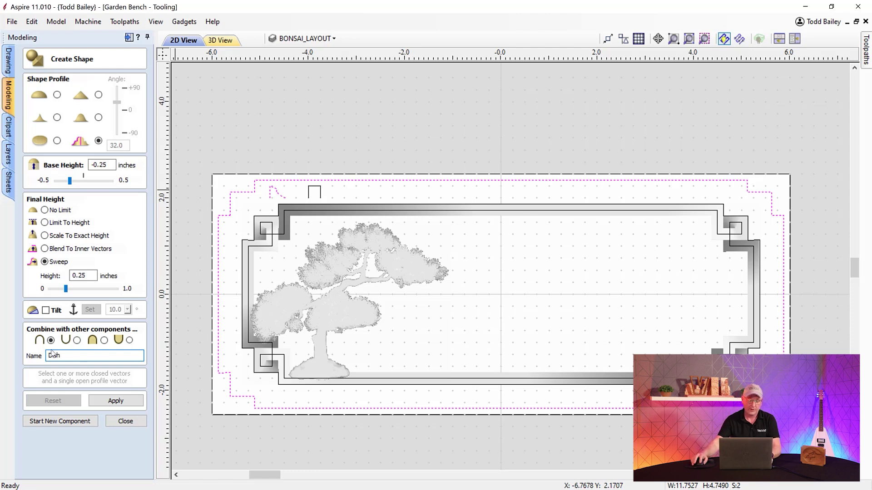
click(102, 402)
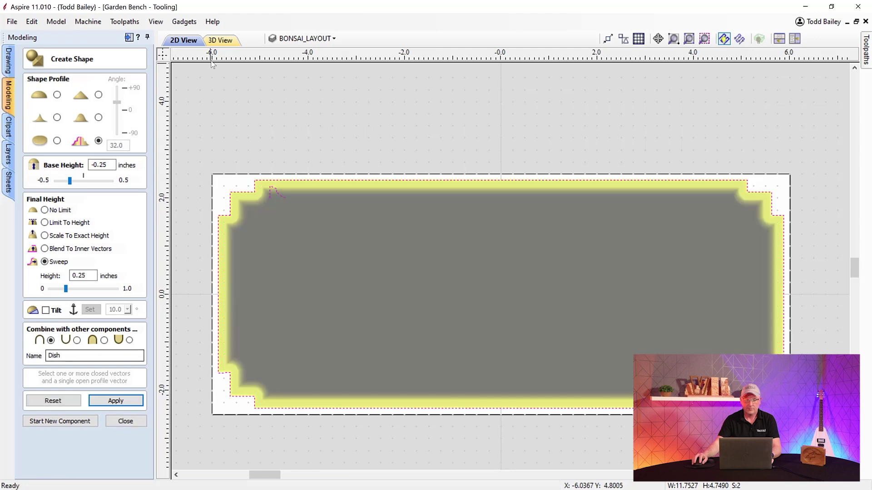
click(220, 41)
drag(446, 408, 472, 409)
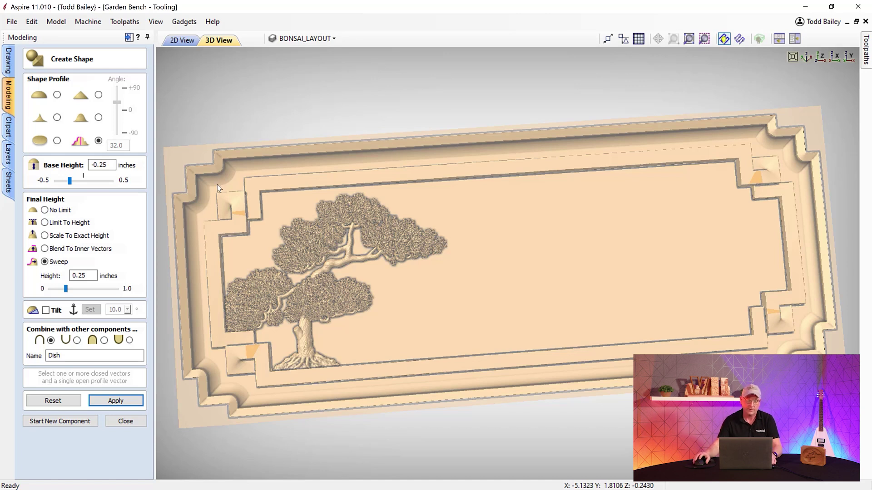
click(125, 421)
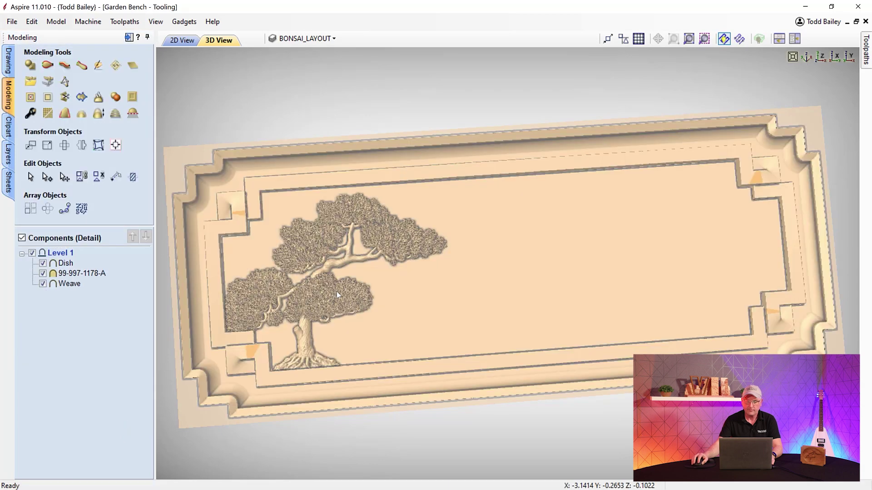
mouse_move(486, 428)
mouse_down()
mouse_move(476, 413)
mouse_move(490, 429)
mouse_up()
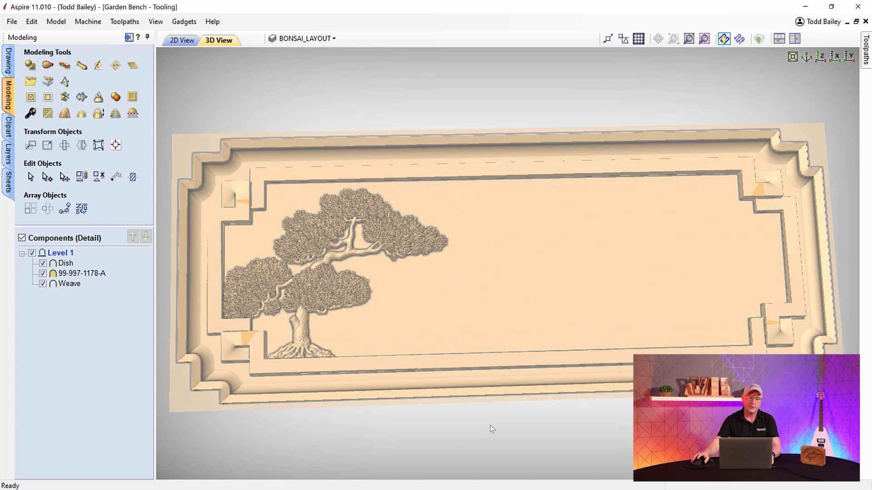
Add a zero plane component to the plaque model and view it from directly above.
click(132, 66)
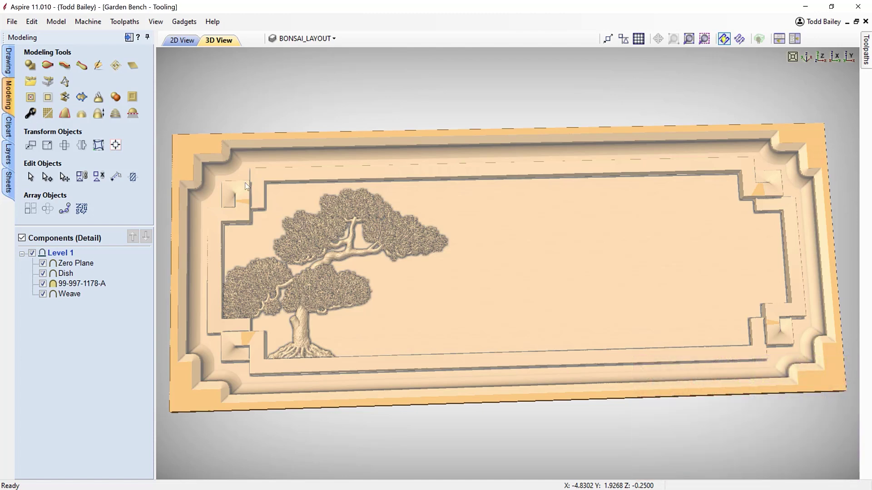
click(821, 57)
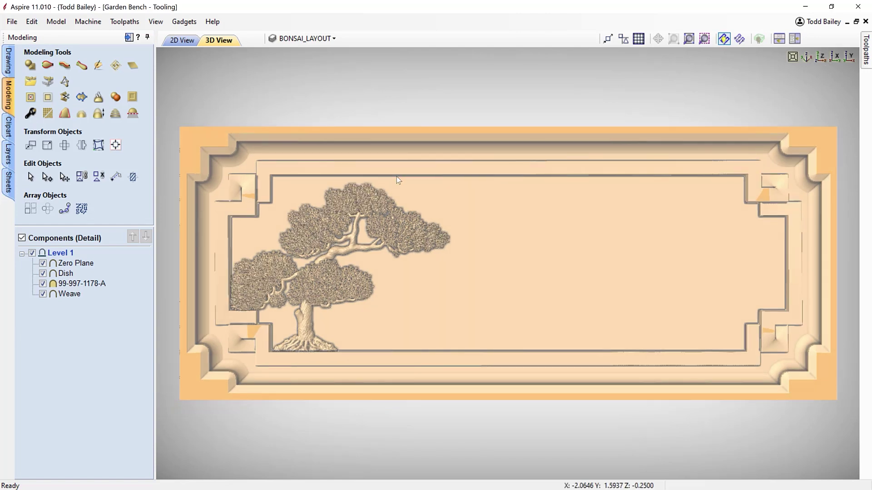
Move all the plaque's vectors to Layer 1, check the layer list, and deselect them.
click(9, 73)
click(173, 41)
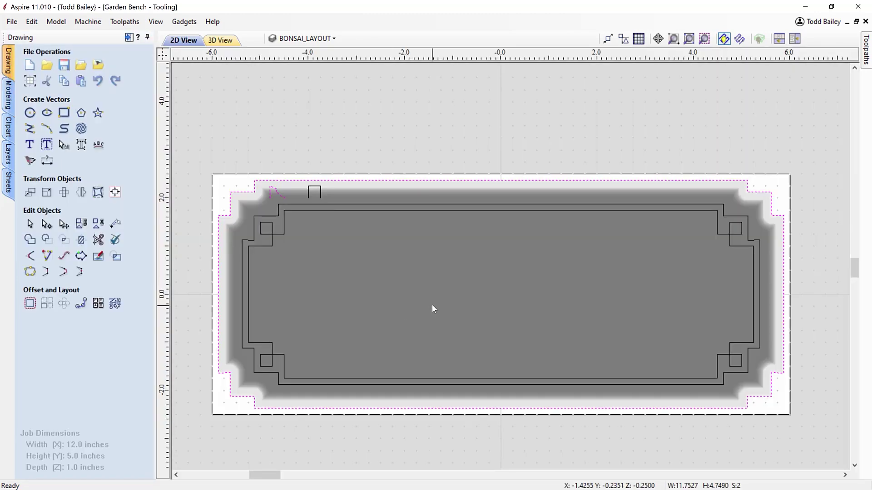
drag(192, 154, 821, 446)
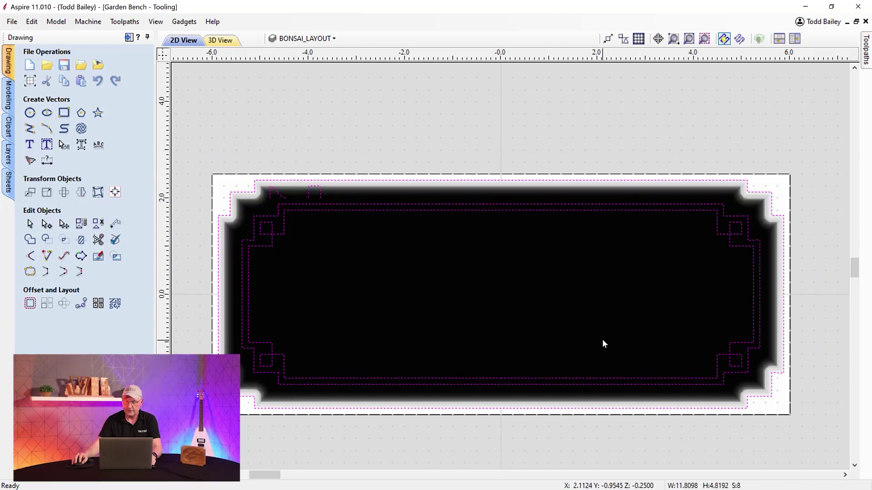
right_click(602, 339)
mouse_move(626, 312)
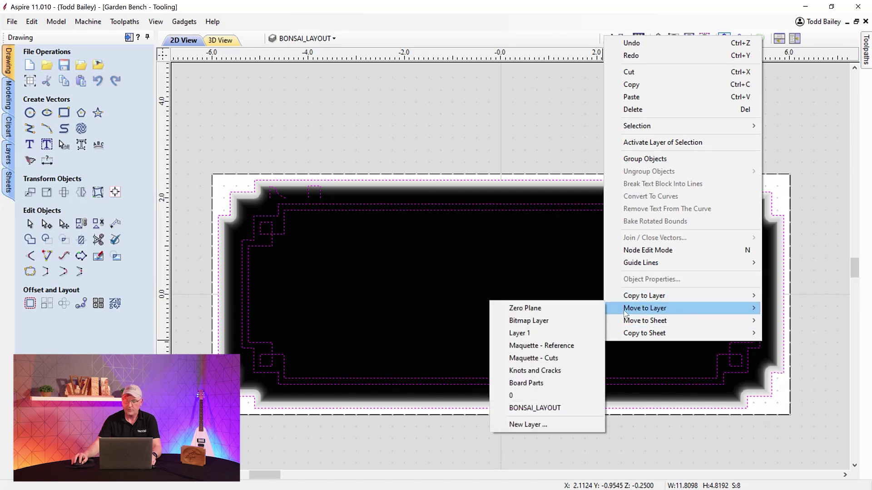
click(570, 334)
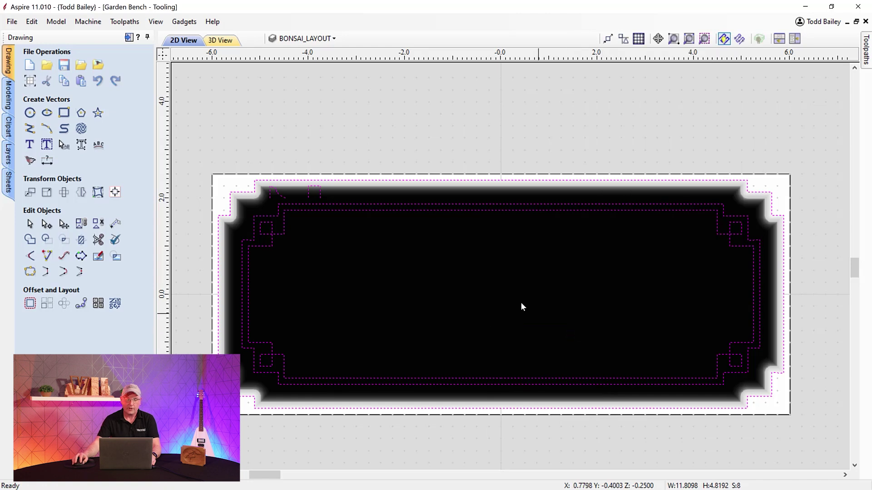
click(333, 39)
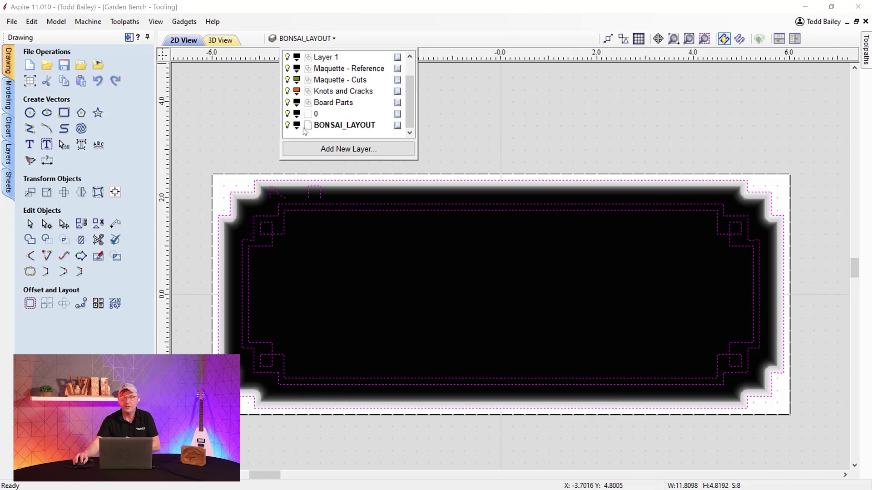
click(247, 125)
click(249, 127)
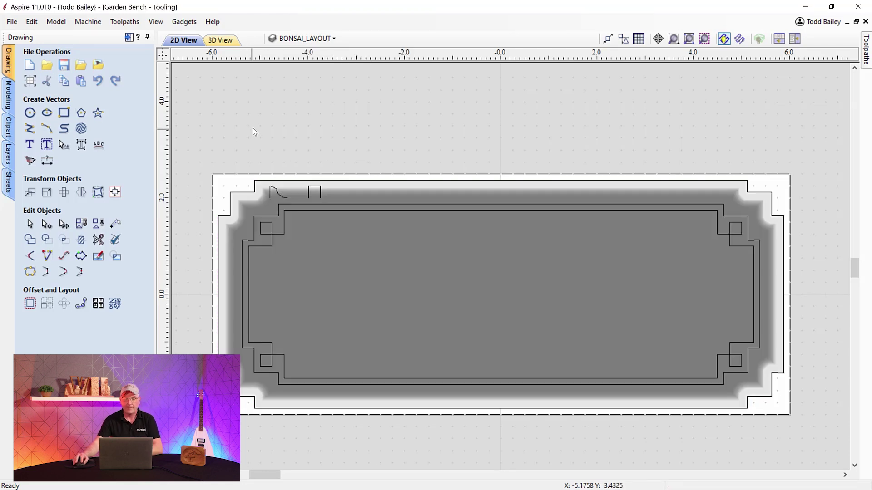
Send the Dish component behind the other components in the 2D view.
click(345, 282)
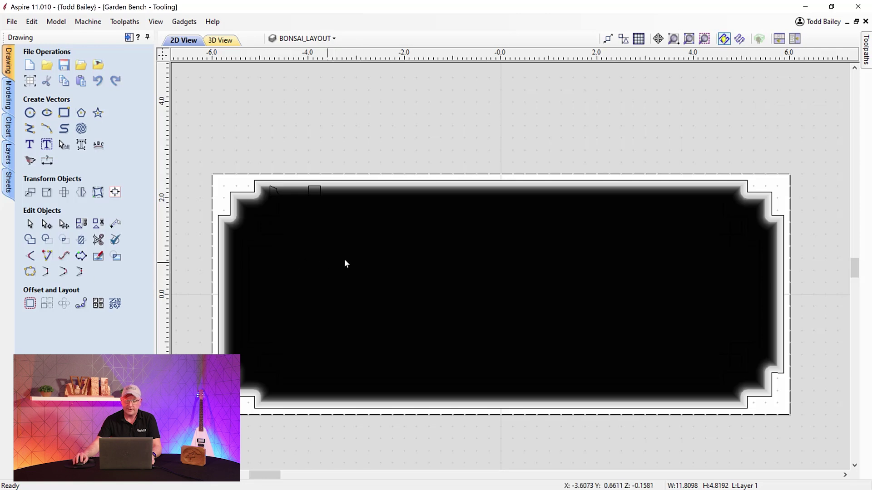
click(318, 168)
click(320, 241)
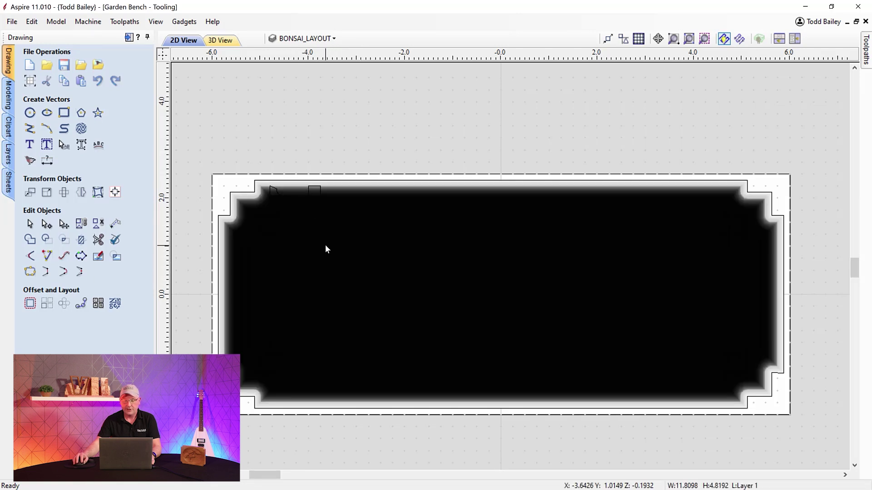
right_click(326, 247)
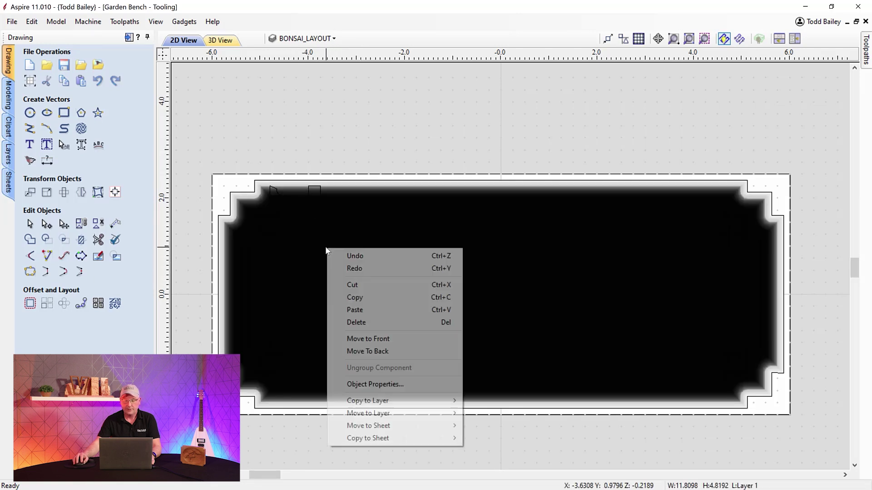
click(363, 354)
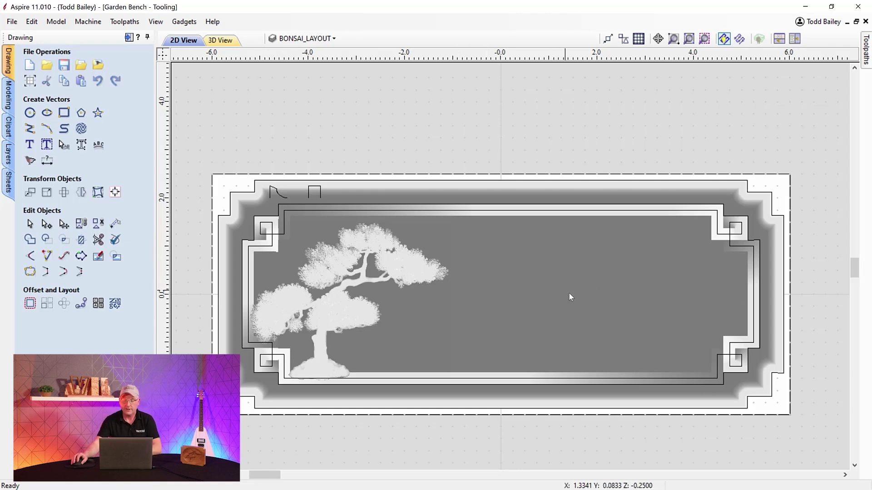
Create a text object reading "Wise souls", "speak loudly" and "in silencee." on three lines.
scroll(593, 295, up, 1)
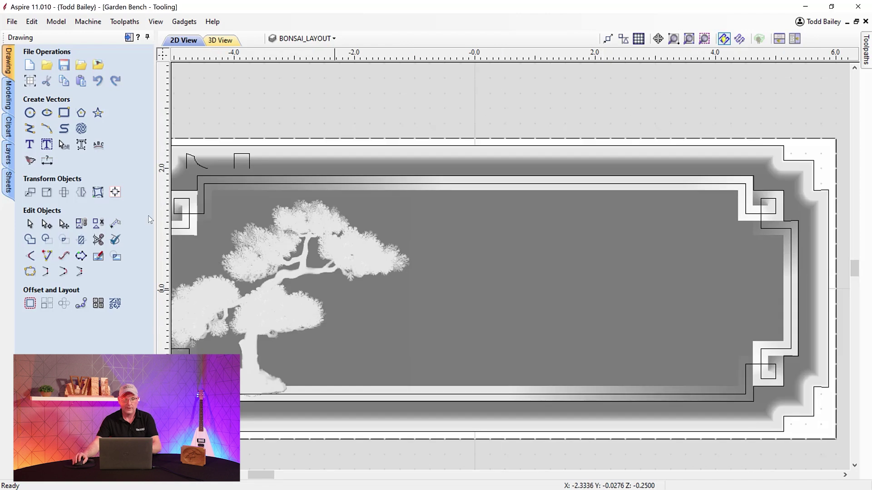
click(29, 146)
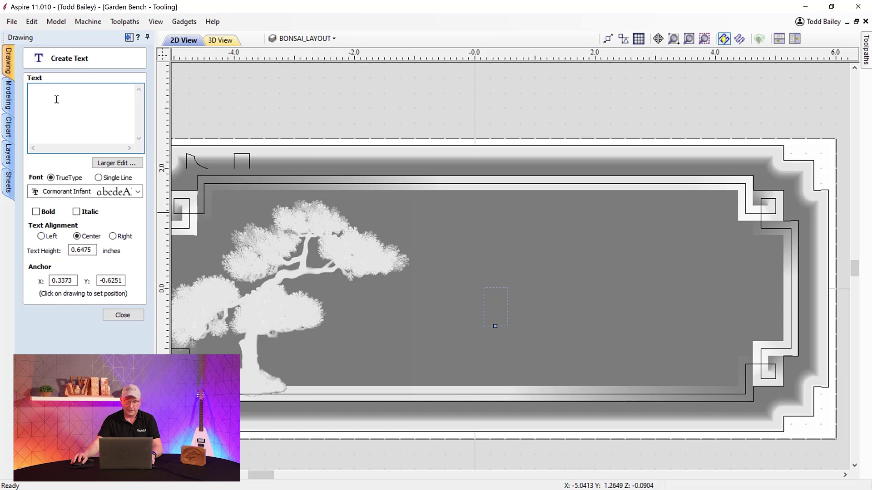
text(Wise)
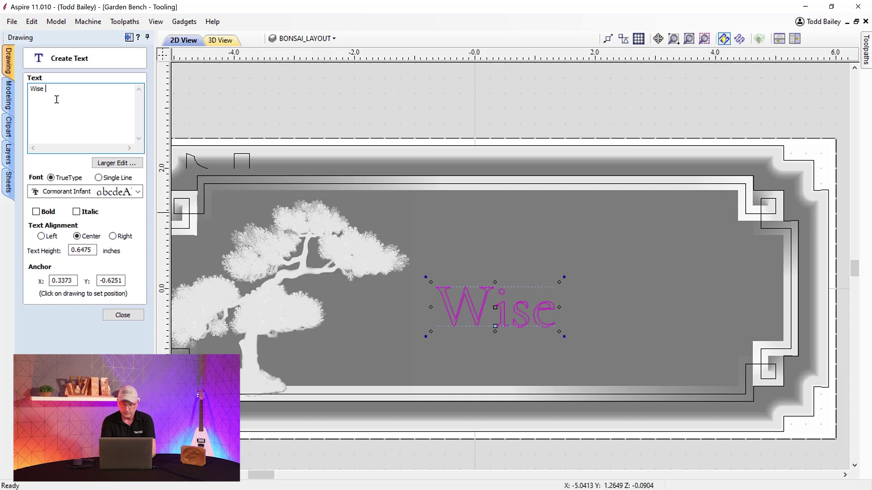
text( souls)
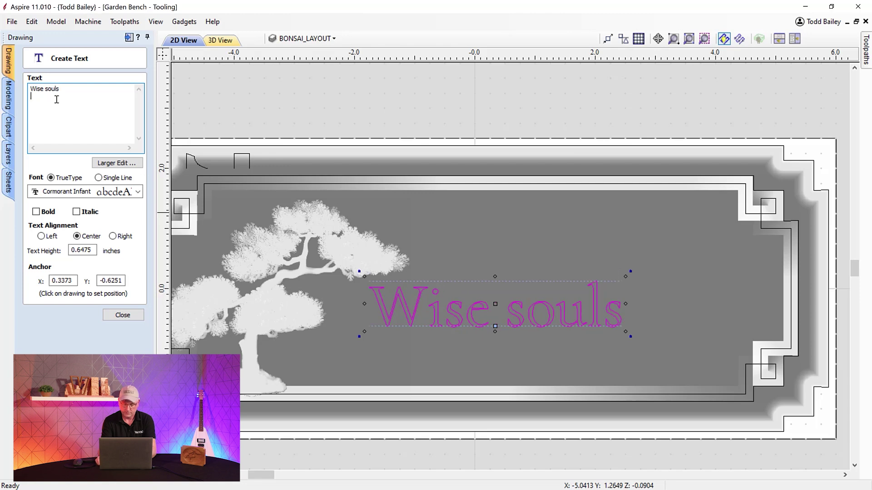
key(Return)
text(spea)
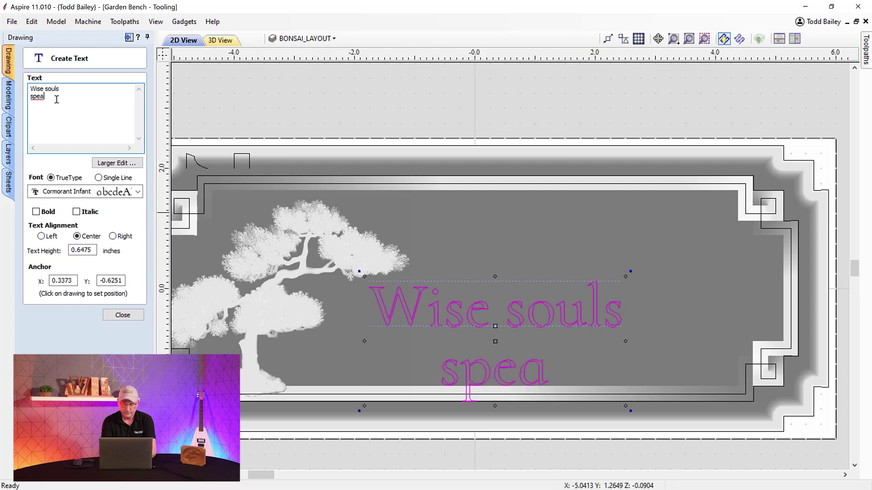
text(k loudly)
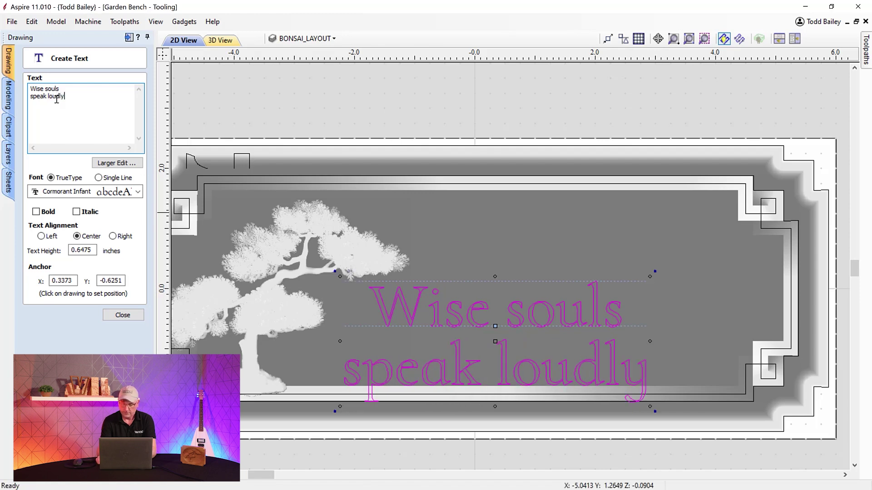
key(Return)
text(in silencee.)
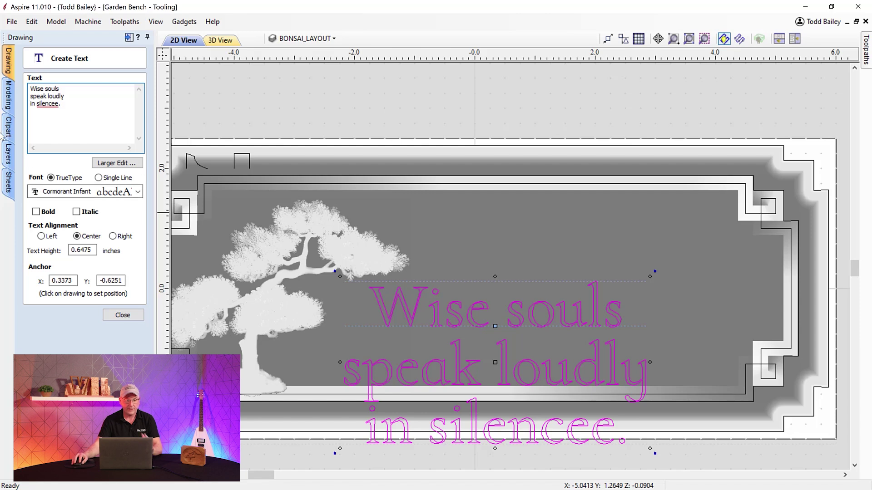
Correct the misspelled word in the text's last line to "silence" using the spell checker's suggestion.
right_click(44, 105)
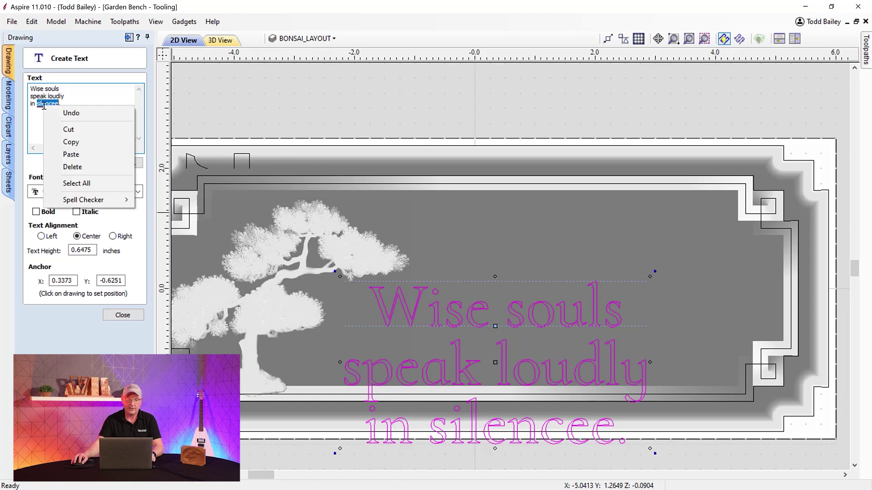
mouse_move(97, 200)
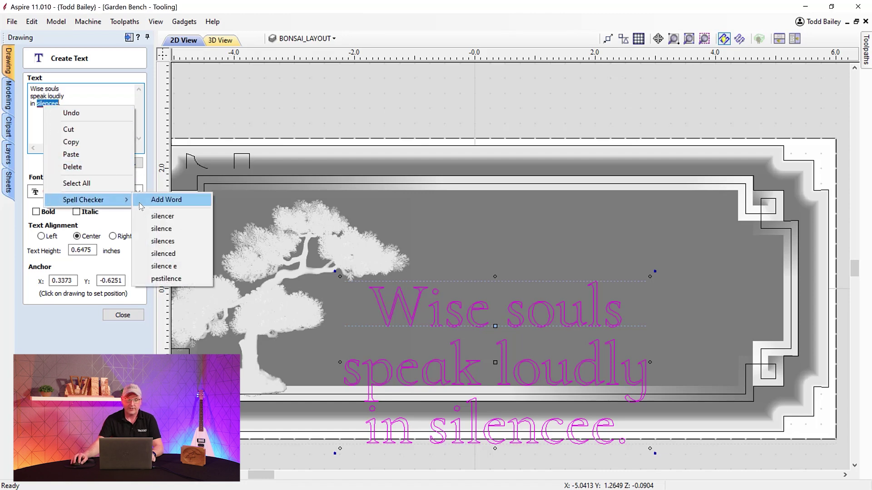
click(160, 229)
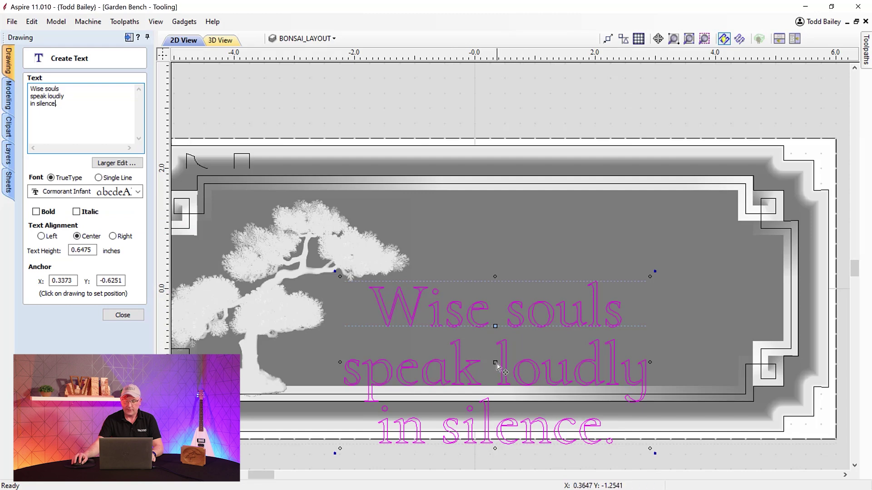
Move the text into the open recess beside the tree and make it italic.
drag(496, 366, 559, 288)
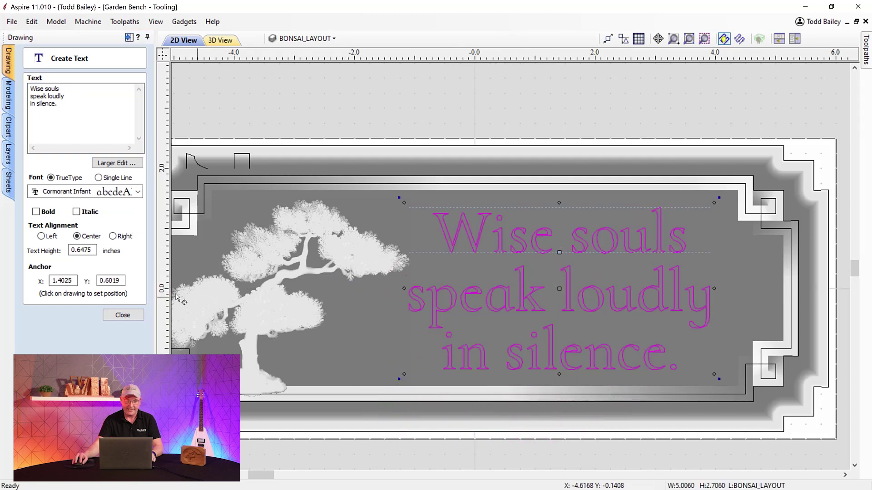
click(75, 212)
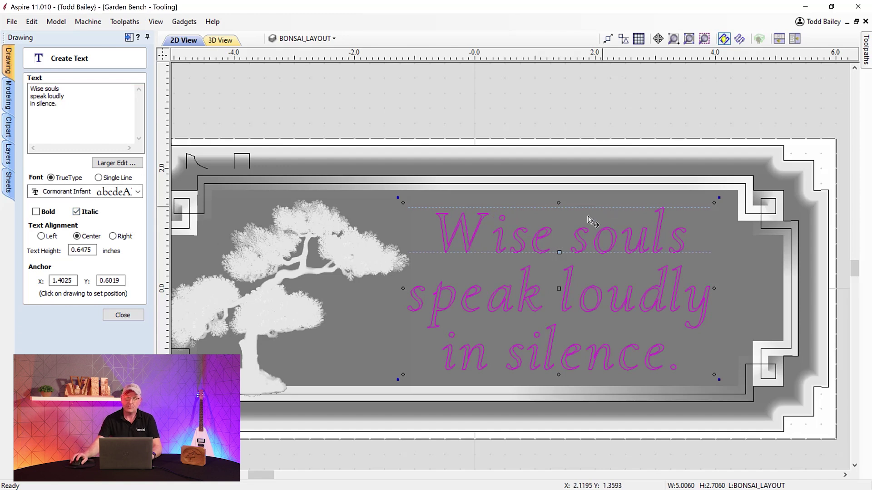
click(122, 316)
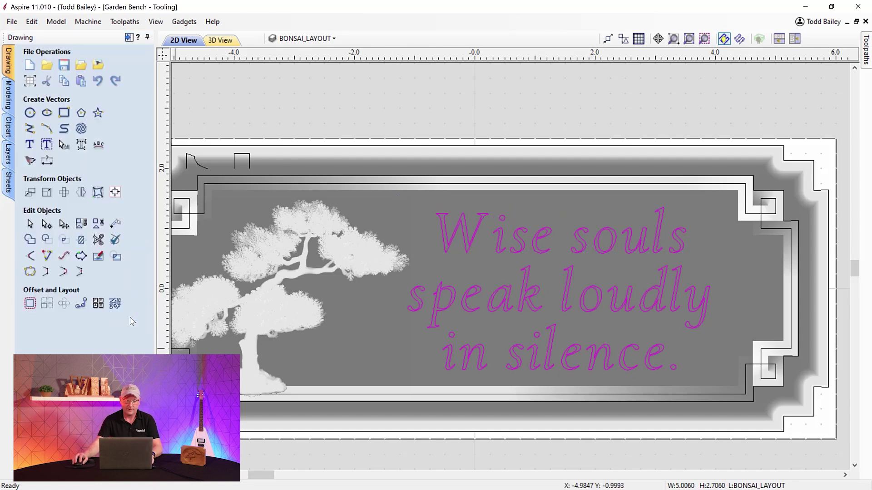
Tighten the kerning between the W and i of "Wise" and fine-tune the letter spacing in the two lower lines.
click(66, 150)
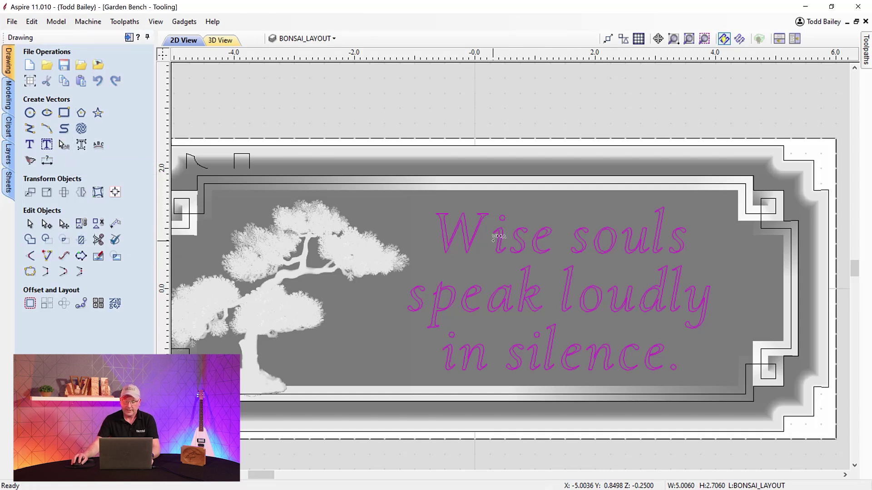
click(486, 244)
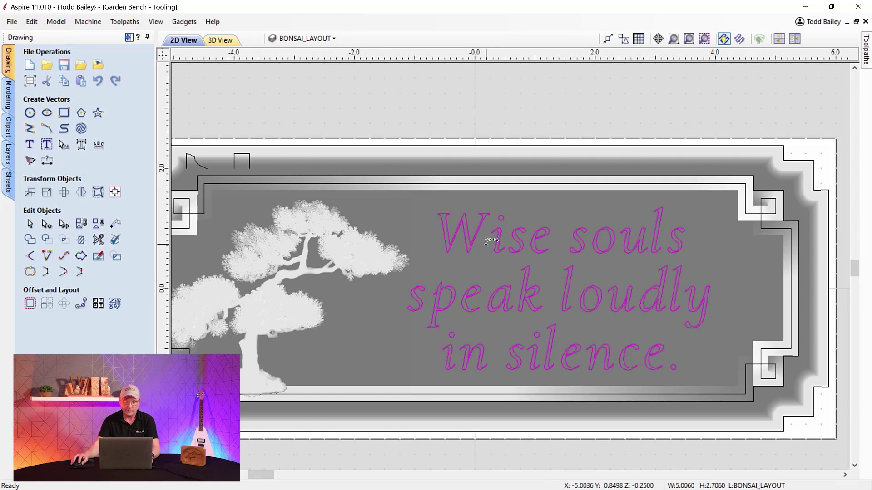
click(486, 241)
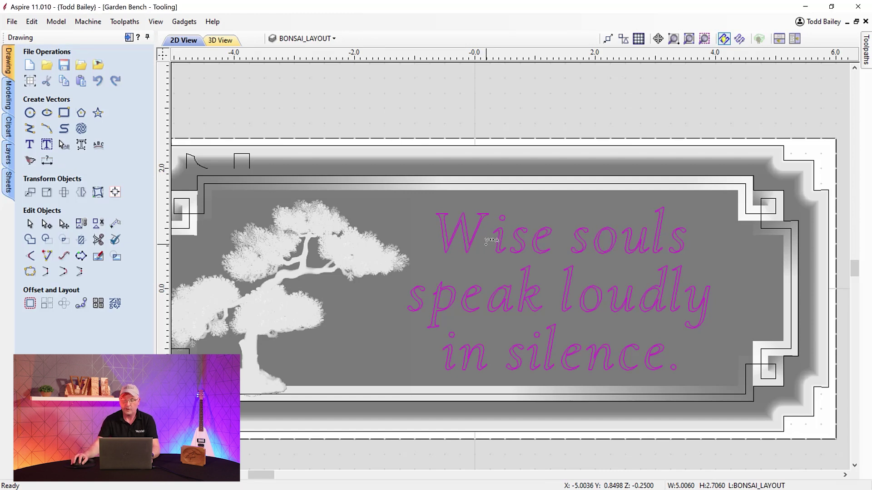
click(486, 241)
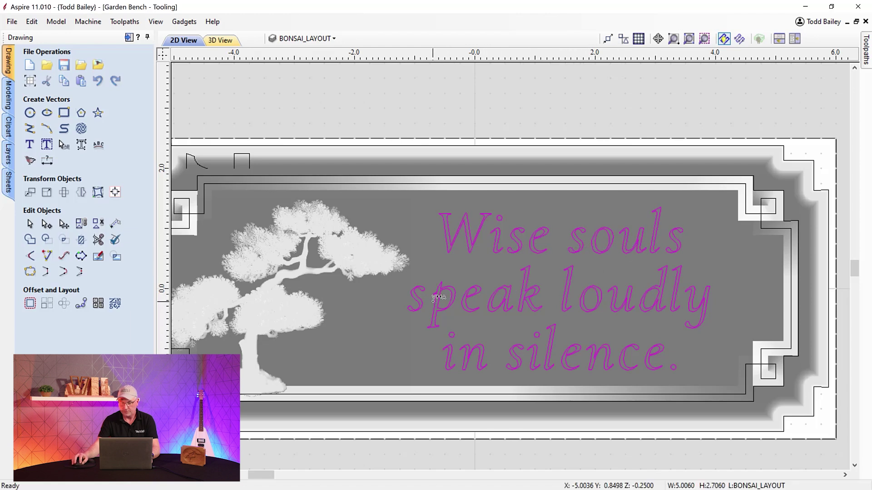
click(461, 304)
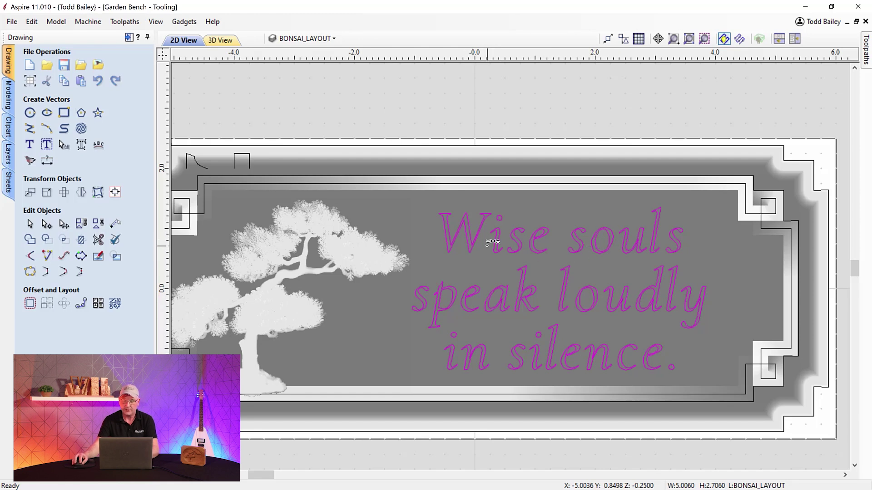
drag(491, 244, 488, 244)
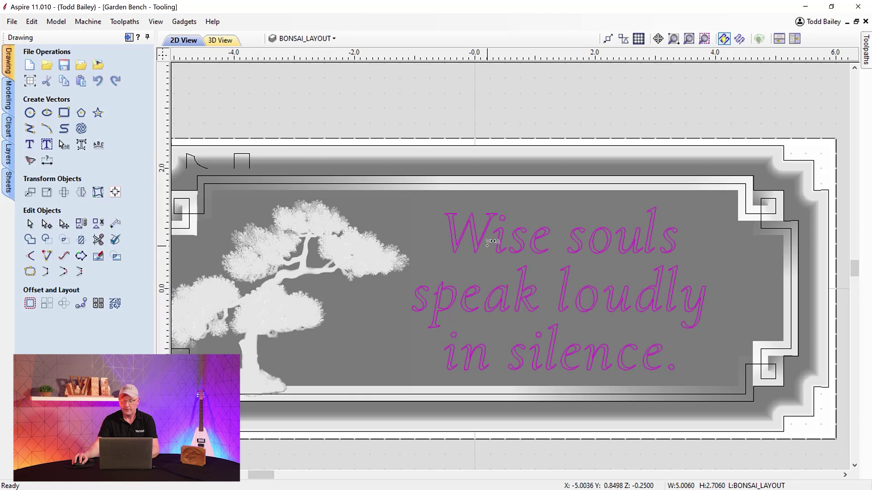
drag(487, 246, 495, 244)
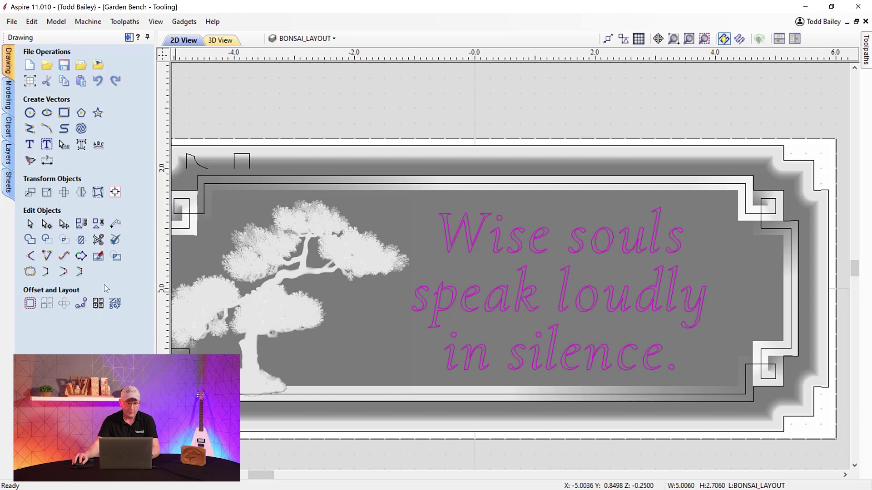
Nudge the whole text block slightly upwards within the recess.
click(521, 311)
key(Up)
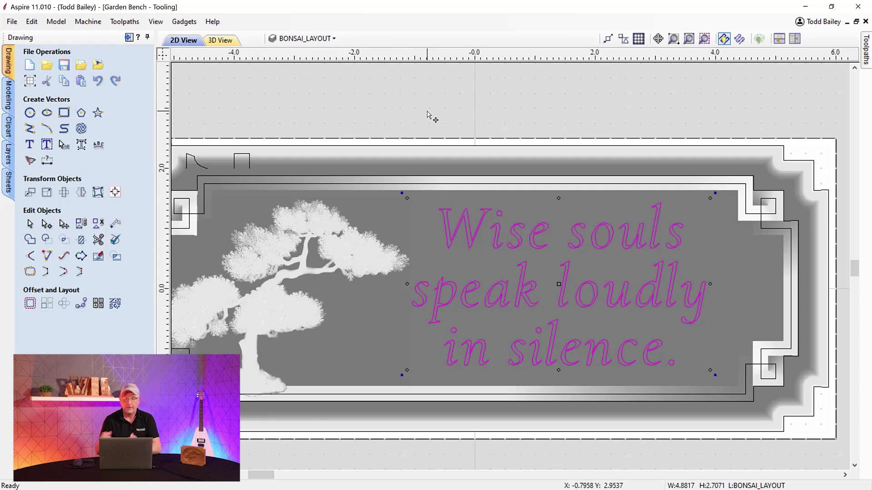
scroll(445, 137, down, 2)
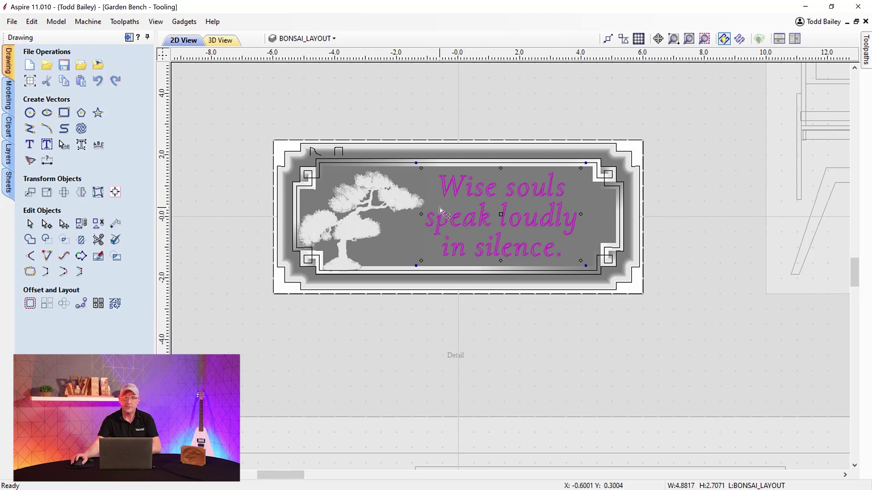
scroll(441, 210, down, 3)
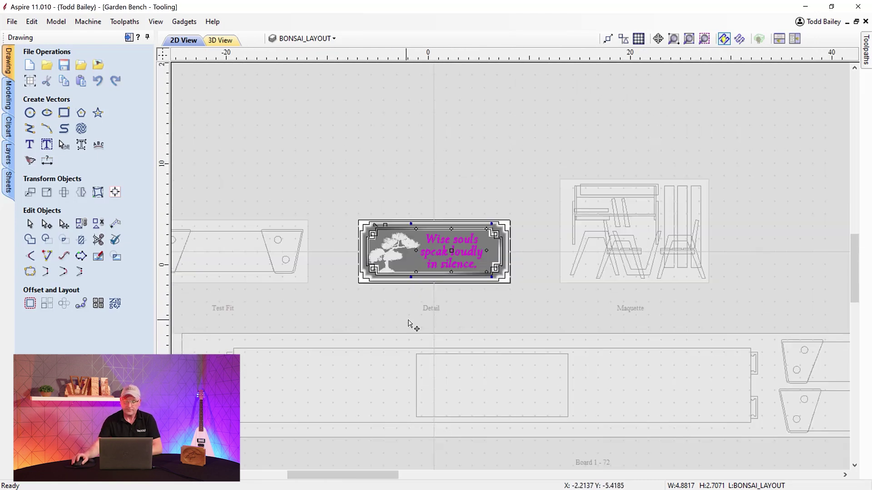
Place the model at the material surface with a 0.0 inch gap above it in the Detail sheet's material setup, and accept the setup.
scroll(462, 427, up, 1)
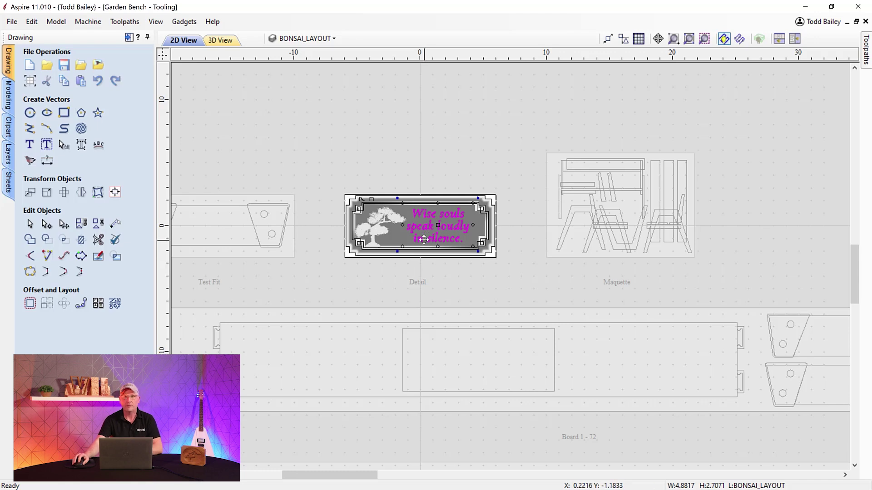
scroll(424, 240, up, 3)
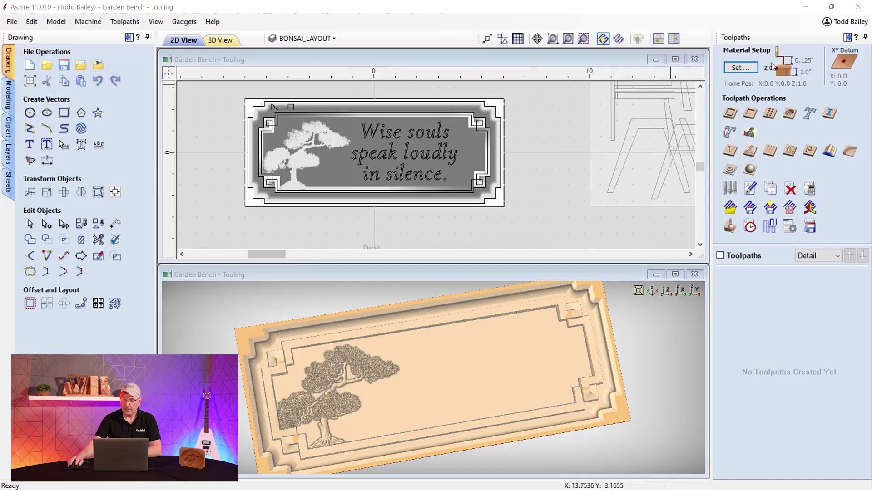
click(739, 69)
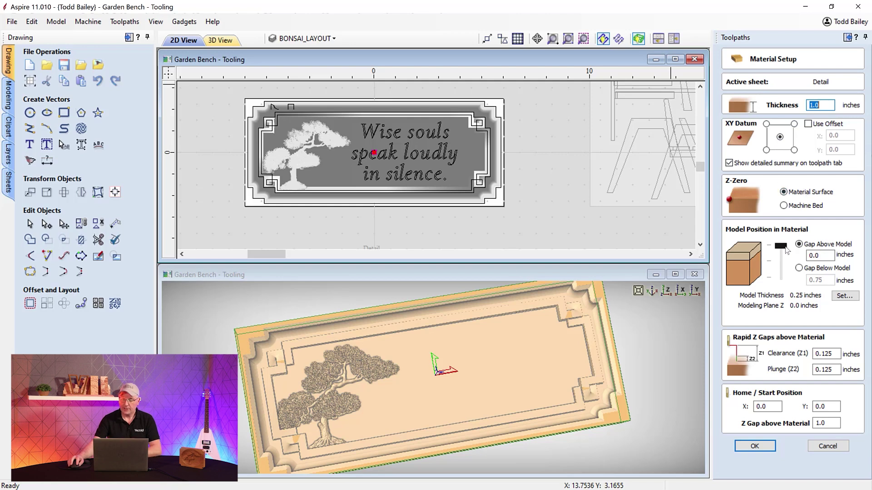
mouse_move(784, 252)
mouse_down()
mouse_move(783, 262)
mouse_move(787, 242)
mouse_up()
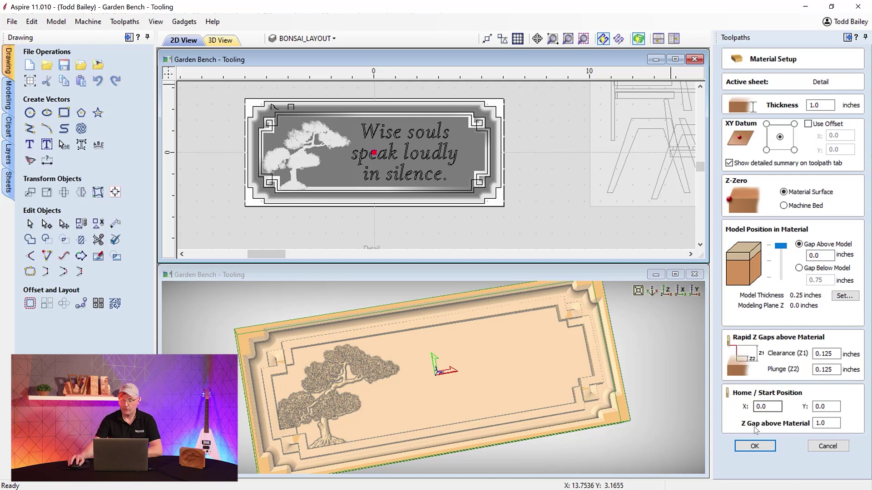
click(757, 446)
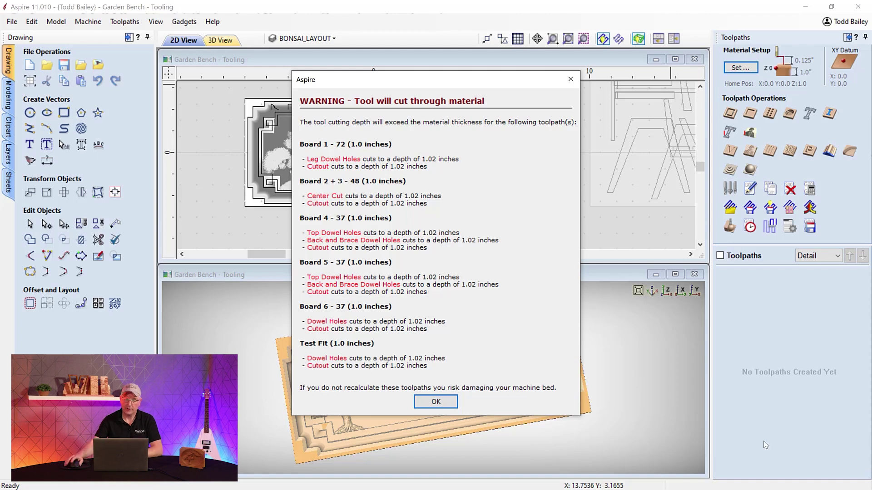
click(439, 406)
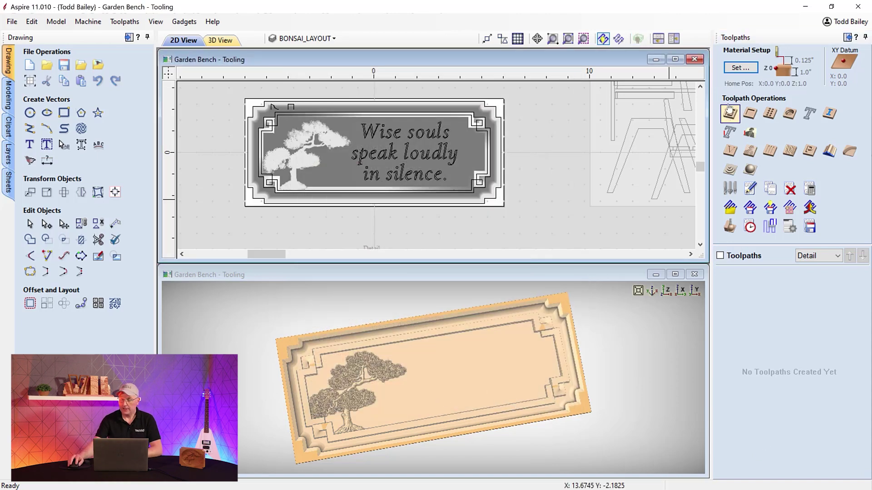
Start a 3D rough machining toolpath for the plaque.
click(729, 171)
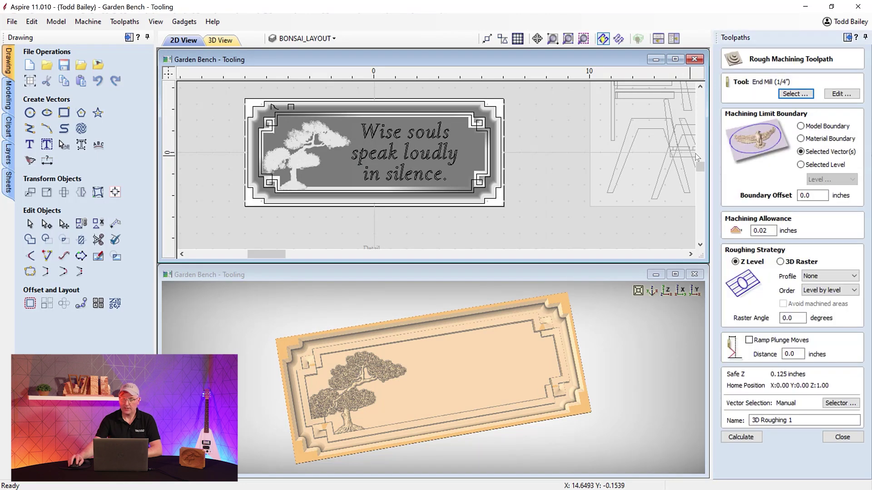